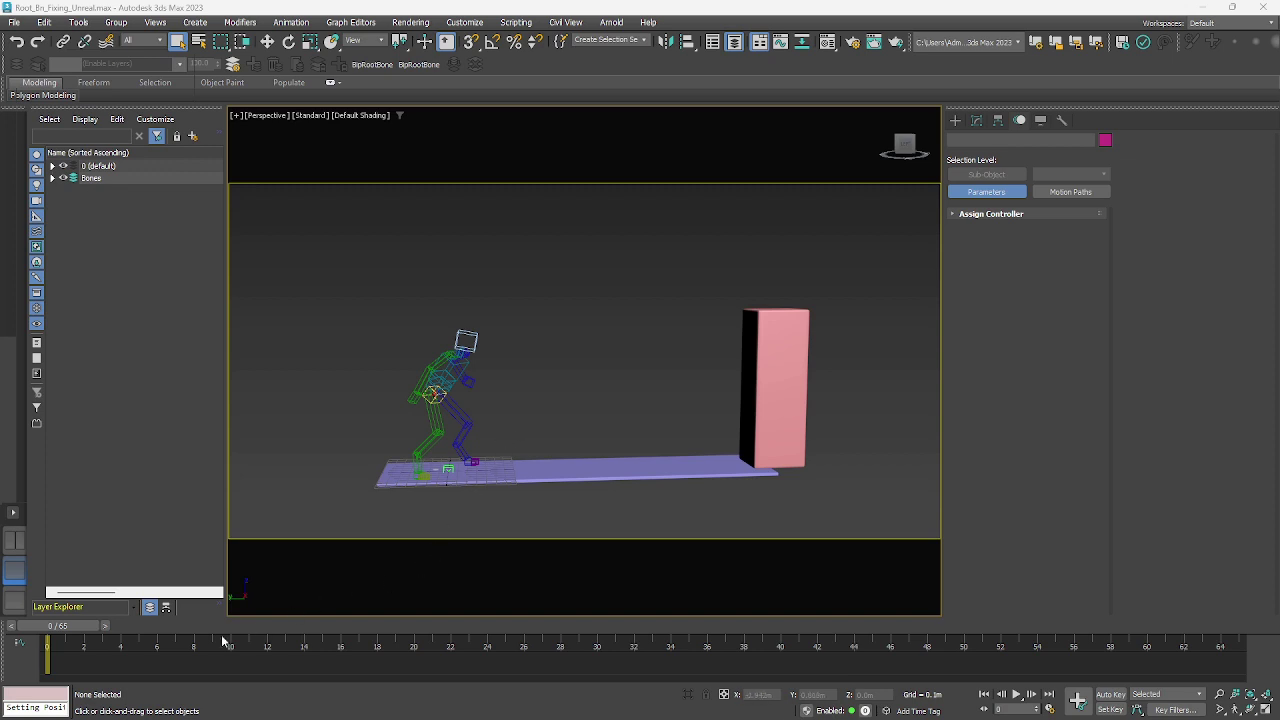
- Scrub the timeline to preview the biped's root motion animation, and return to frame 0
left_click_drag(70, 628, 179, 629)
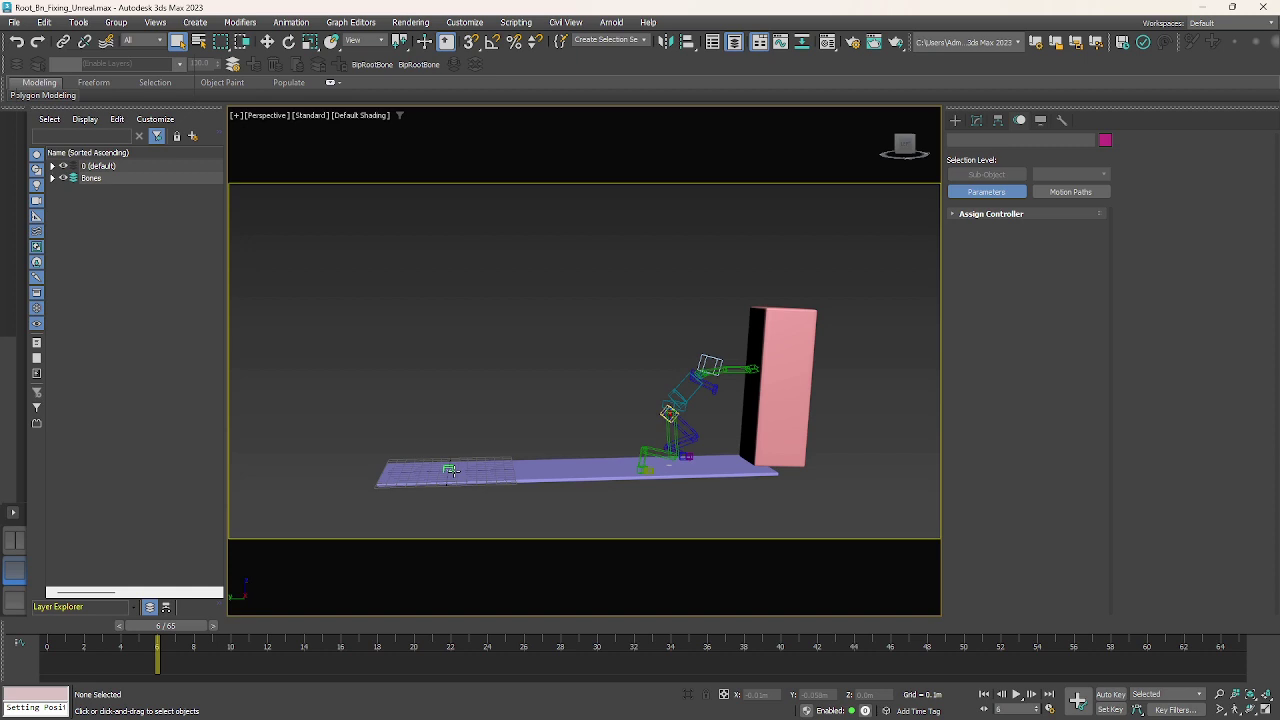
middle_click_drag(583, 480, 576, 479)
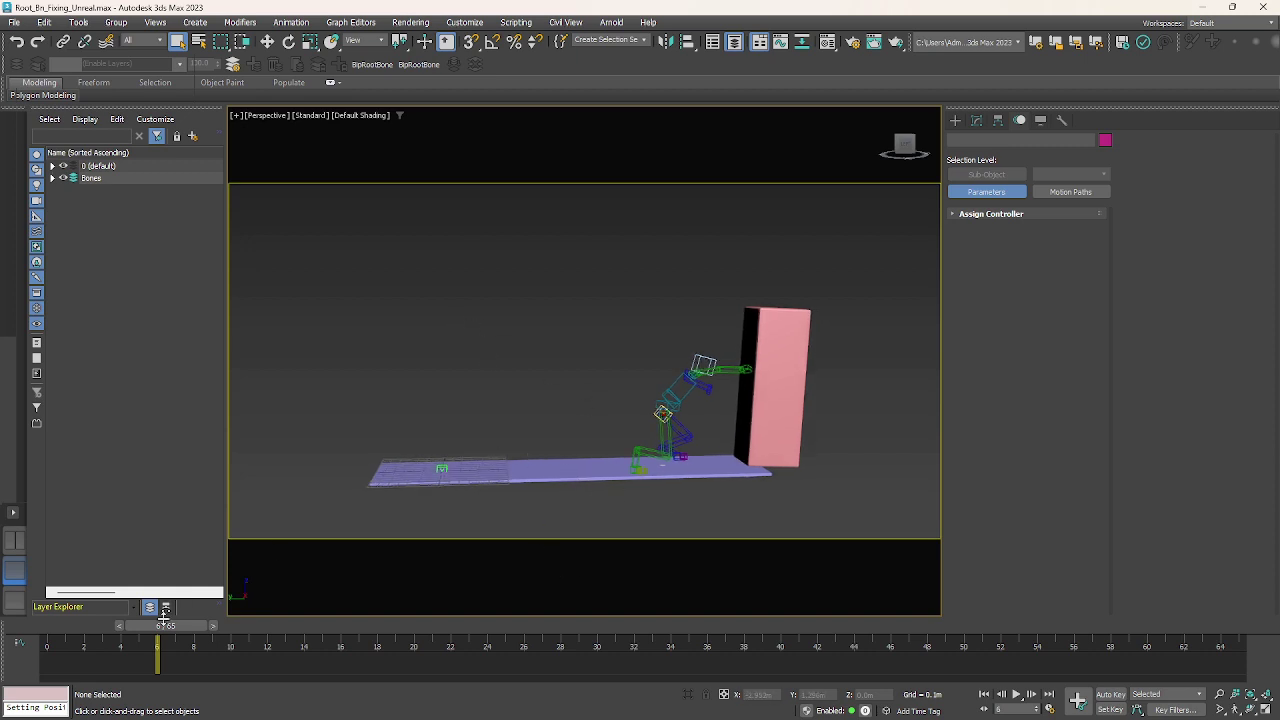
left_click_drag(163, 620, 48, 626)
- Export all scene objects as a selected-only FBX, overwriting RootMotion_Biped-Unreal with the current export settings
left_click_drag(872, 538, 872, 538)
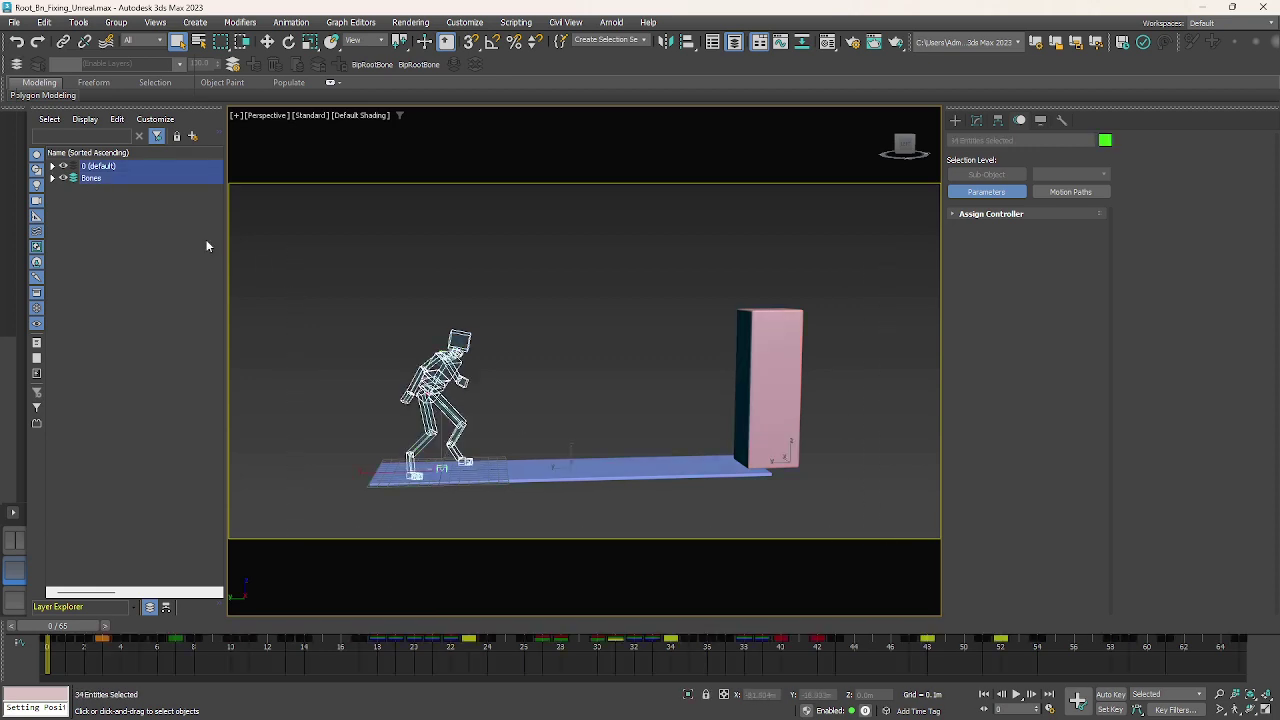
left_click(14, 22)
mouse_move(50, 234)
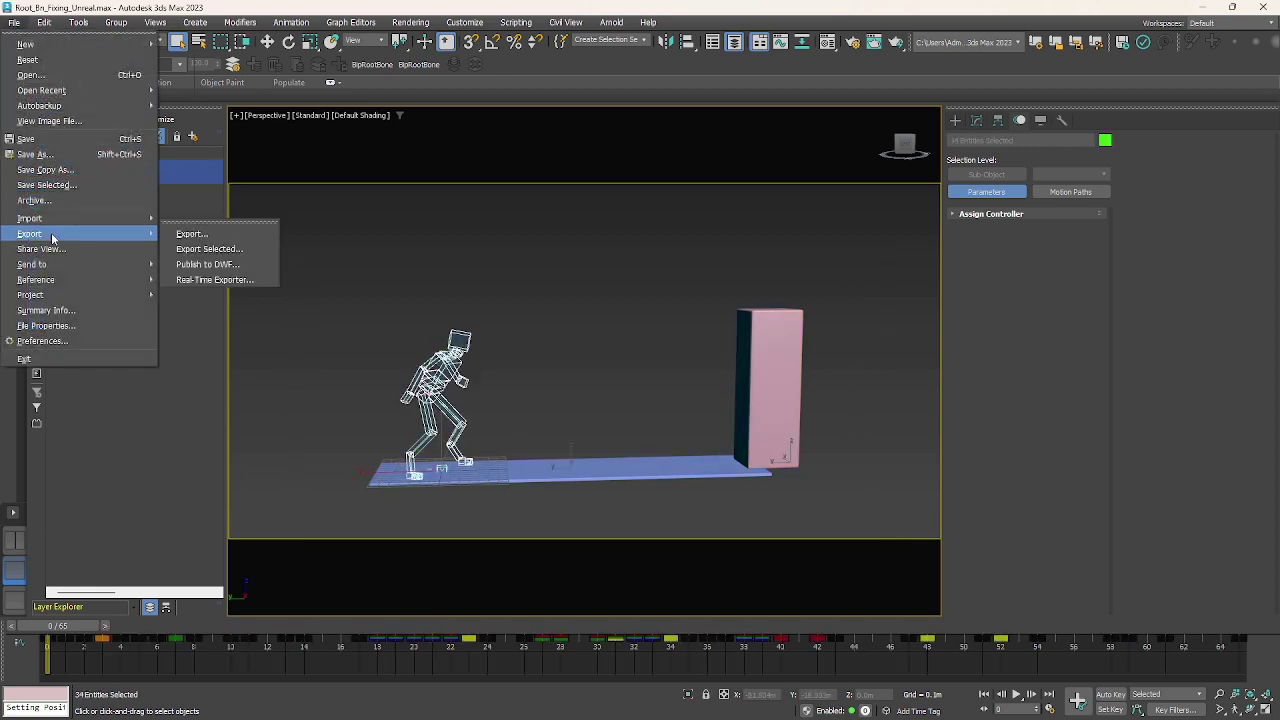
left_click(226, 248)
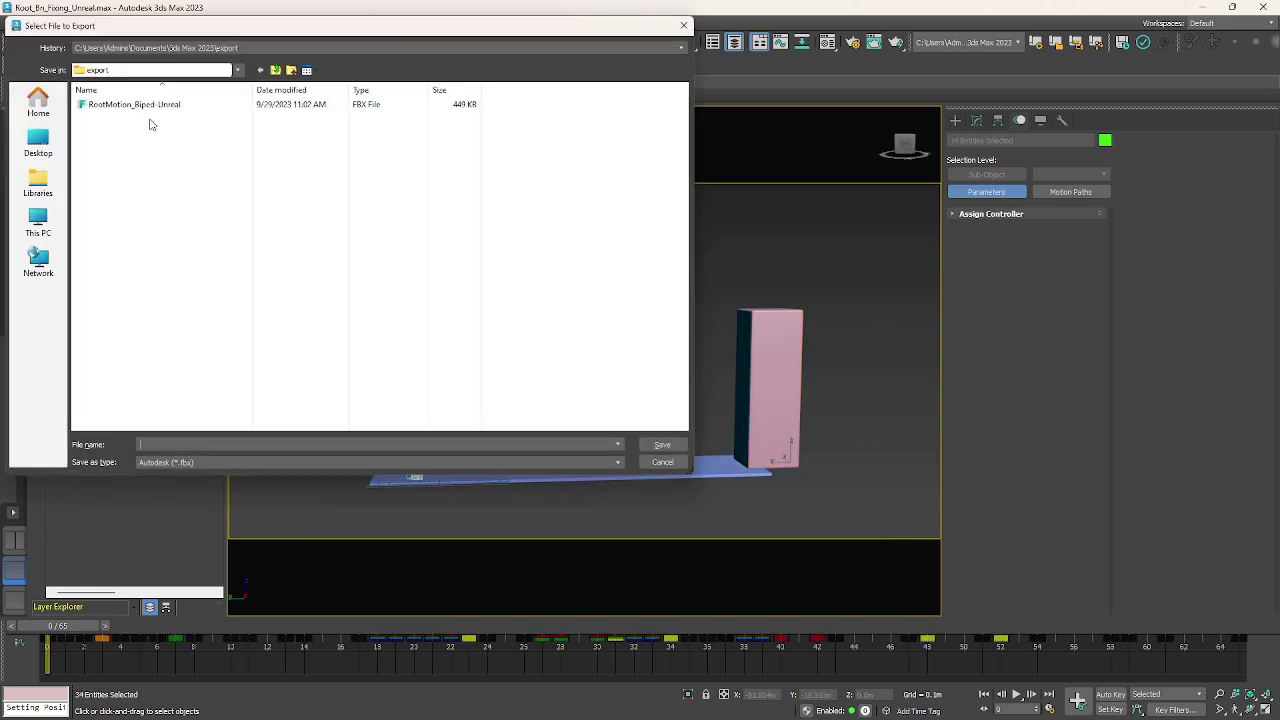
double_click(144, 108)
left_click(706, 386)
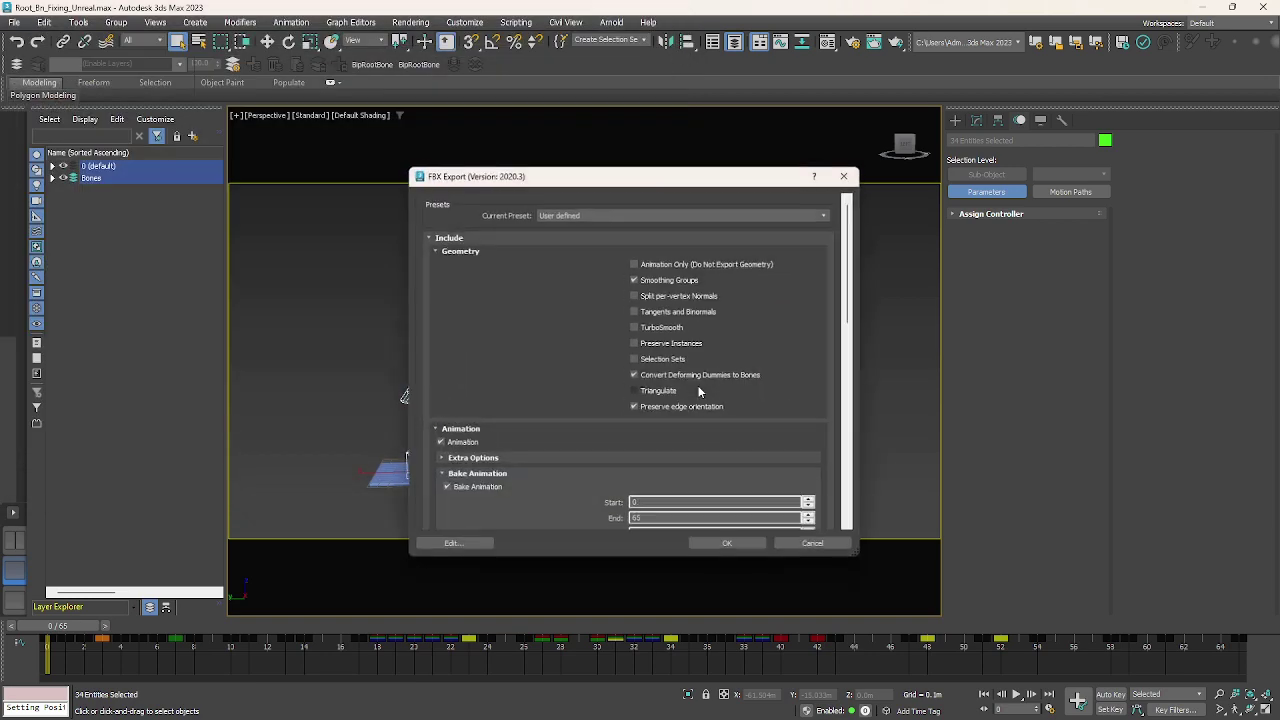
left_click(715, 546)
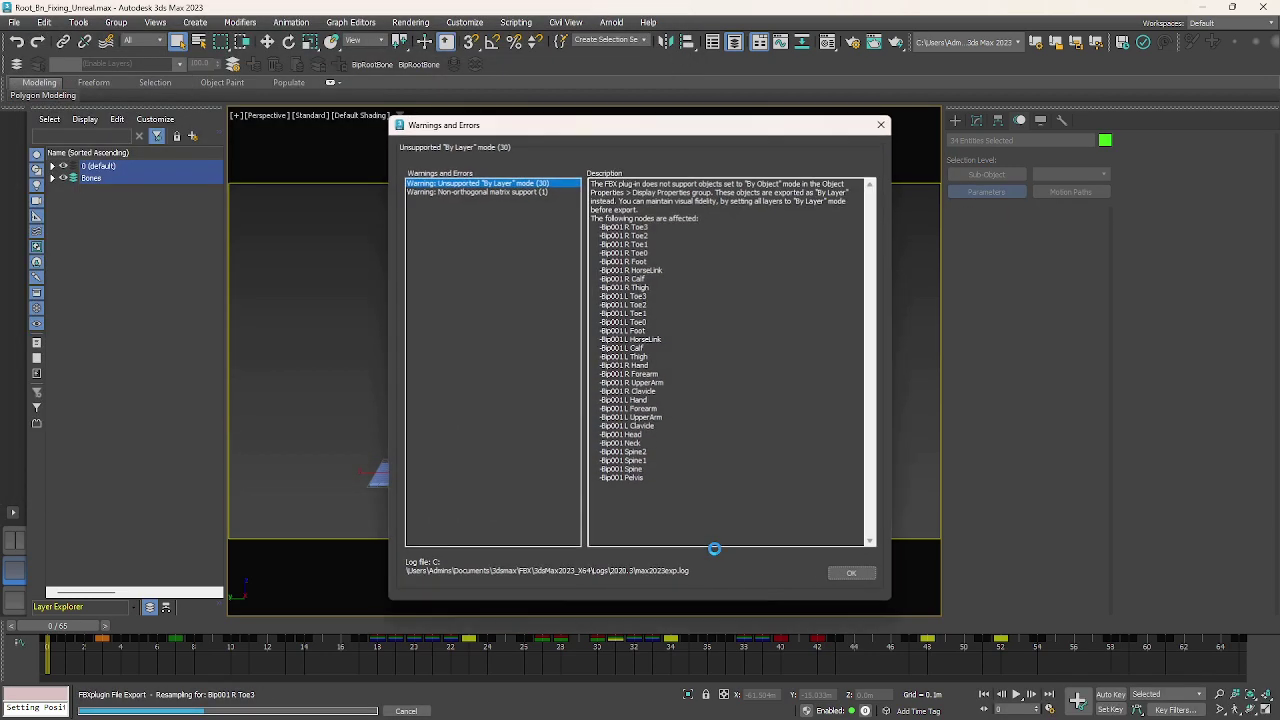
left_click(848, 573)
left_click(566, 336)
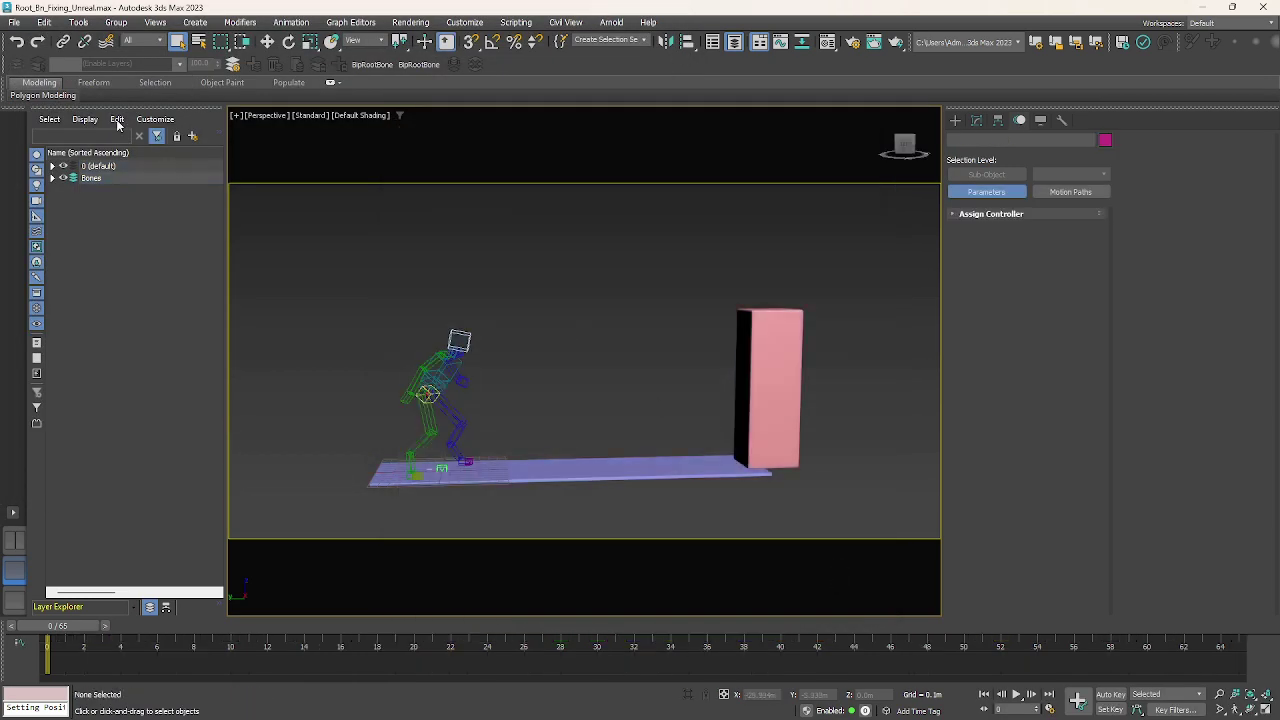
- Reset the scene to an empty file
left_click(14, 22)
left_click(27, 60)
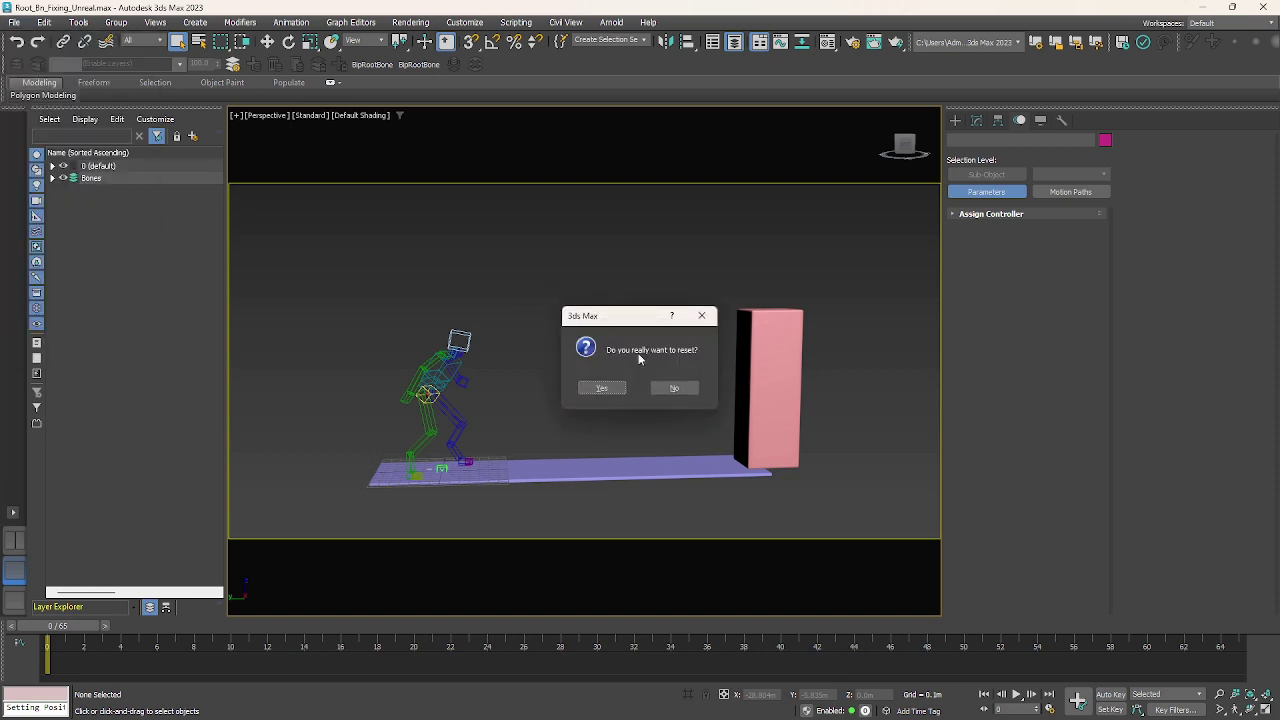
left_click(603, 388)
- Import the RootMotion_Biped-Unreal FBX file with the current import settings
left_click(14, 22)
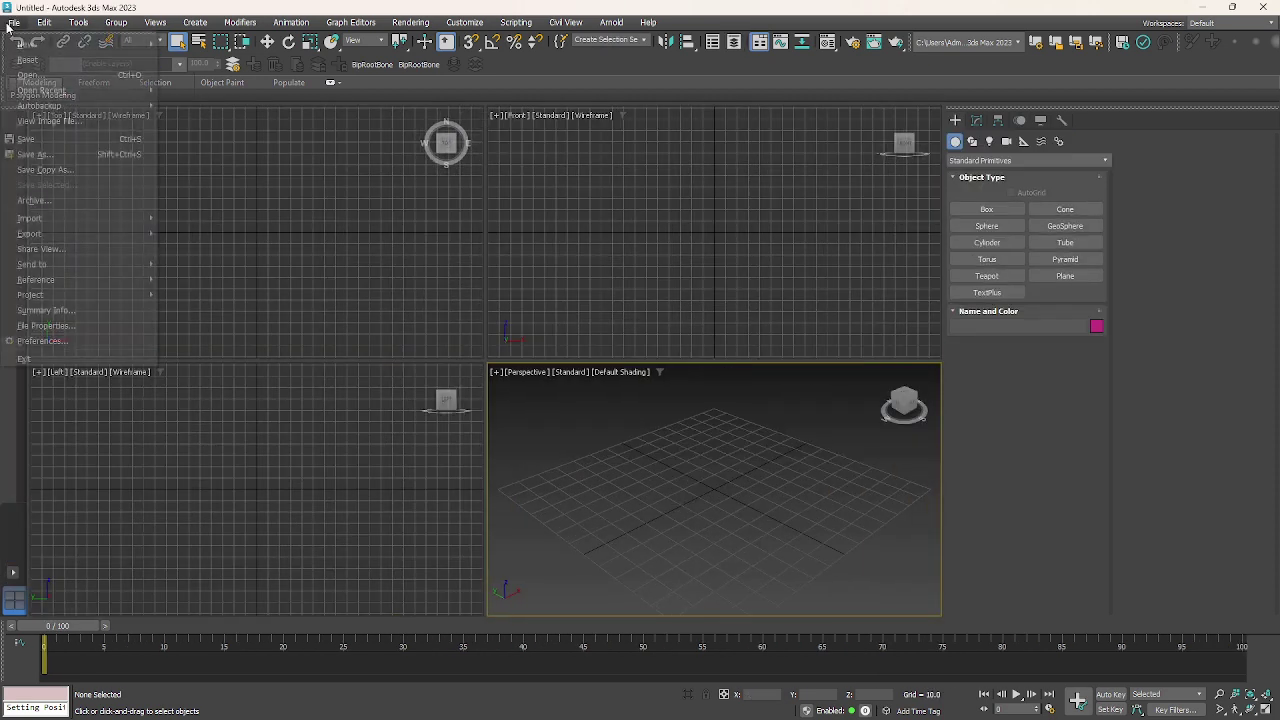
mouse_move(47, 226)
left_click(189, 222)
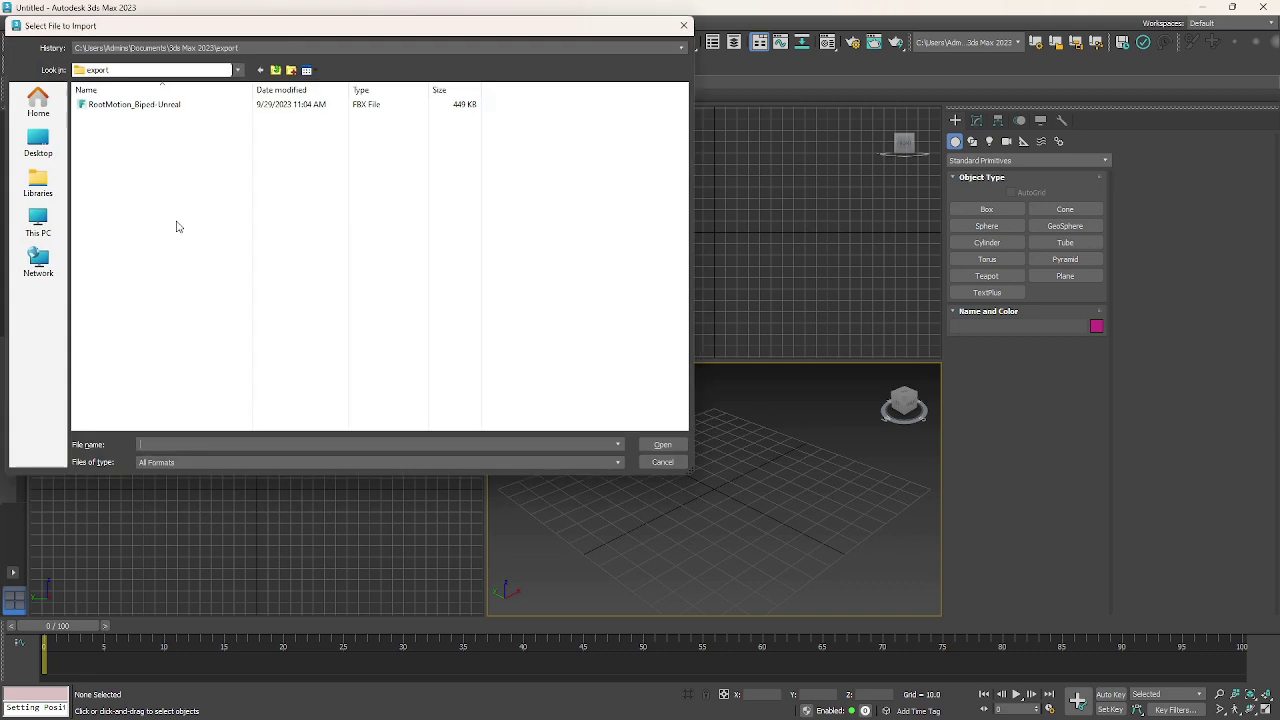
left_click(138, 105)
double_click(138, 105)
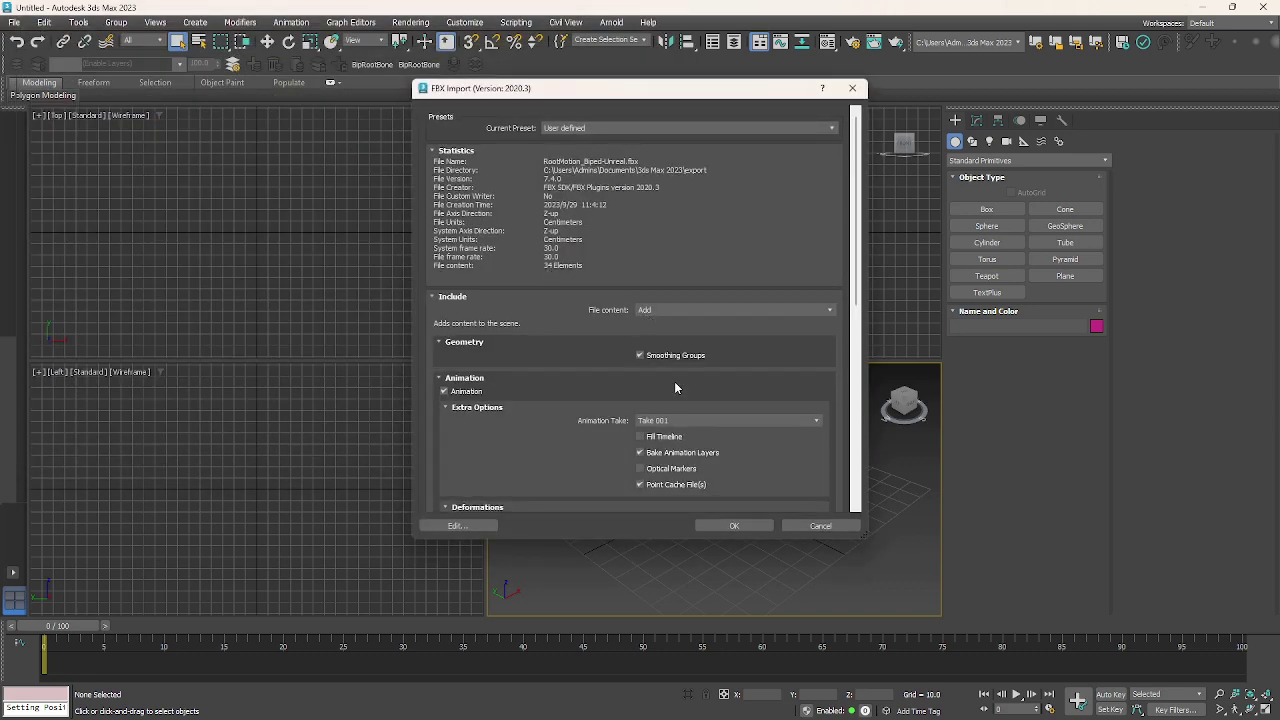
left_click(716, 525)
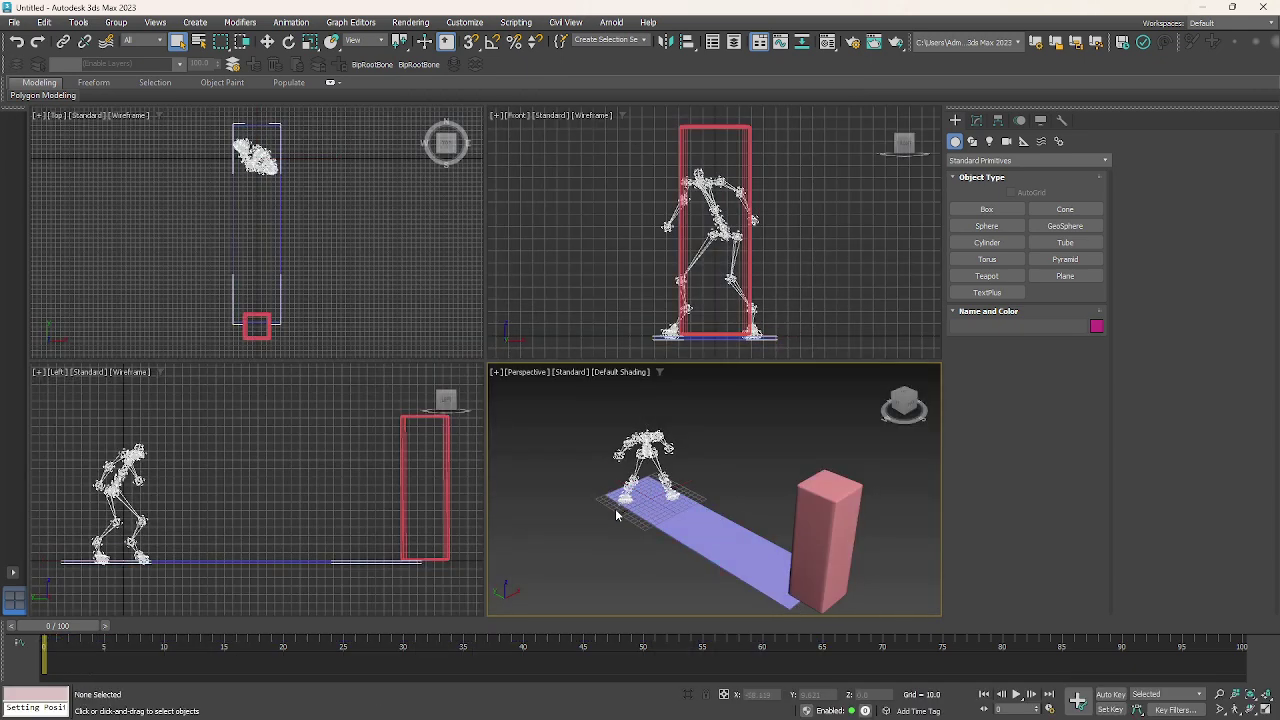
- Maximize the Perspective viewport, select the skeleton helpers and scrub through the imported animation to examine where its keys end
middle_click_drag(616, 515, 699, 500, "alt")
key("alt+w")
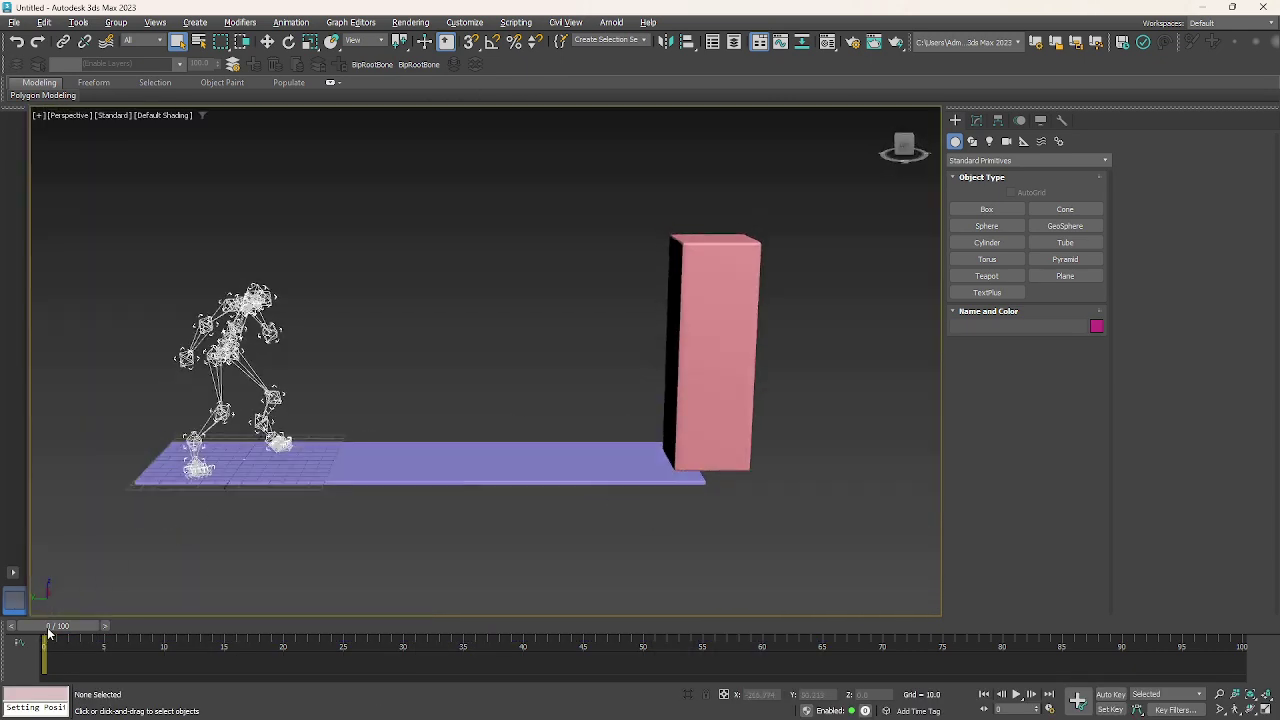
left_click_drag(48, 632, 840, 634)
left_click_drag(429, 212, 171, 425)
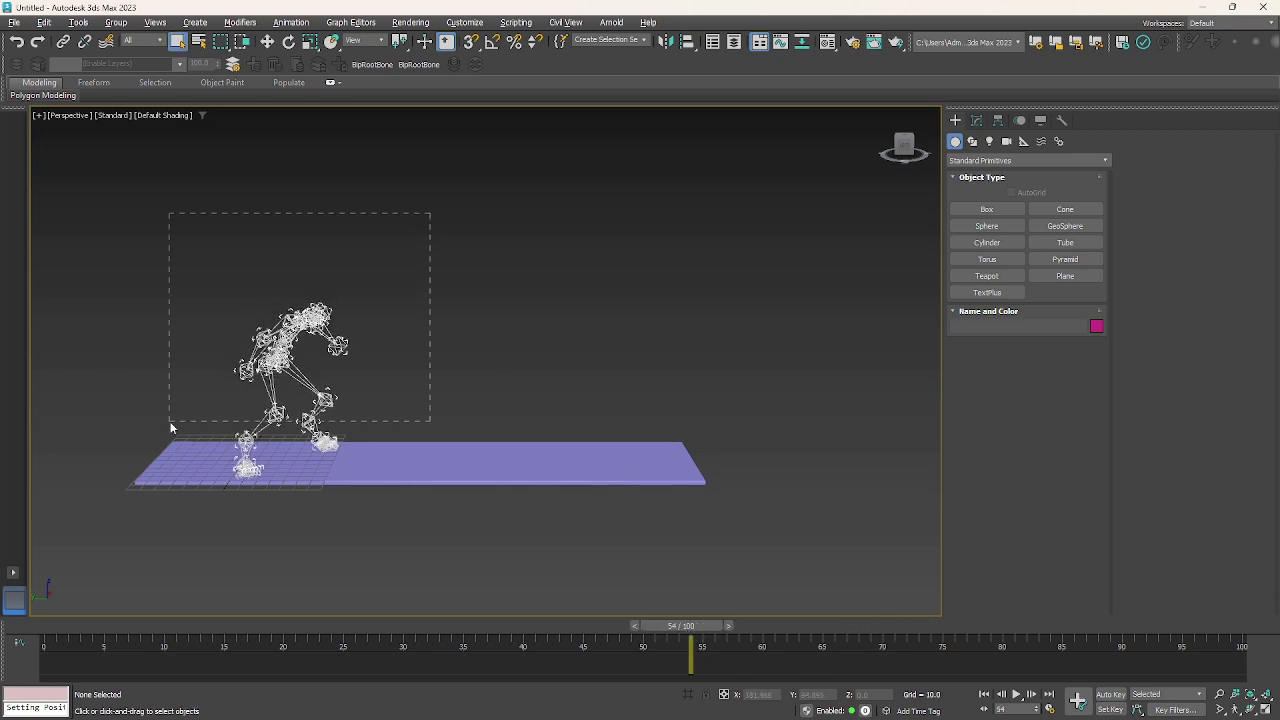
left_click_drag(788, 632, 834, 632)
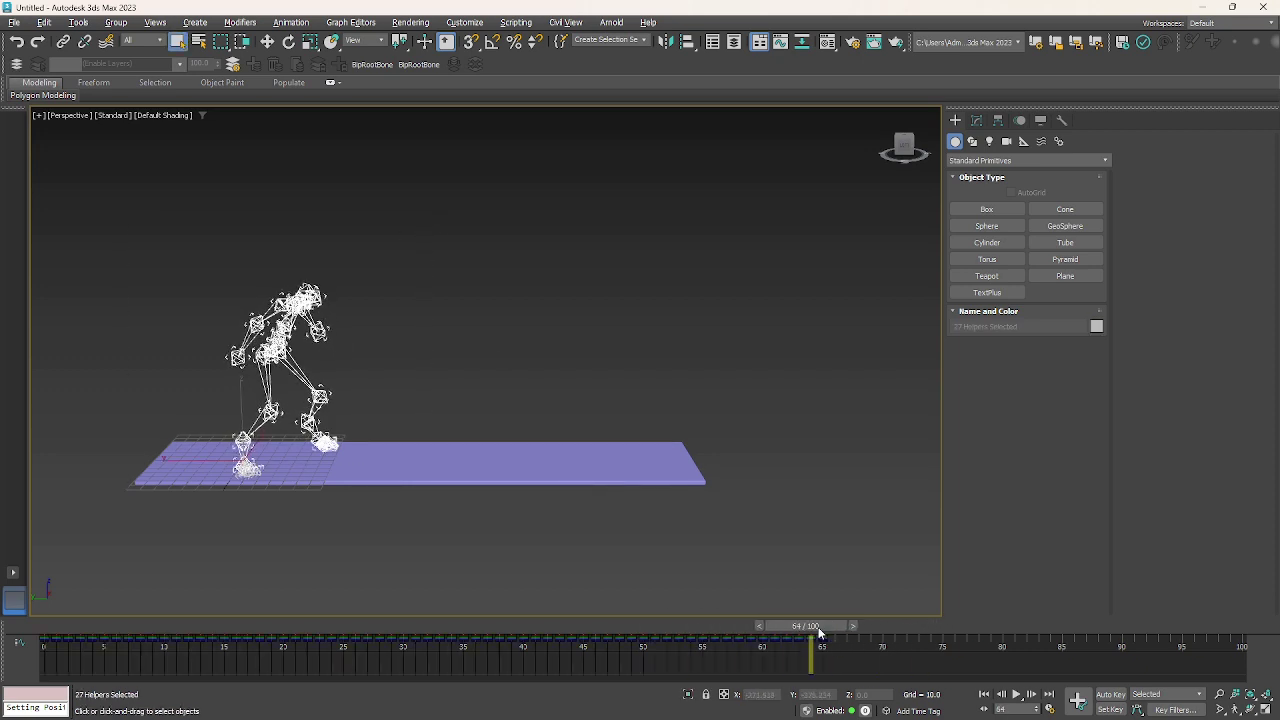
- Set the animation end time to 65 in the time configuration, and clear the selection
left_click(1052, 706)
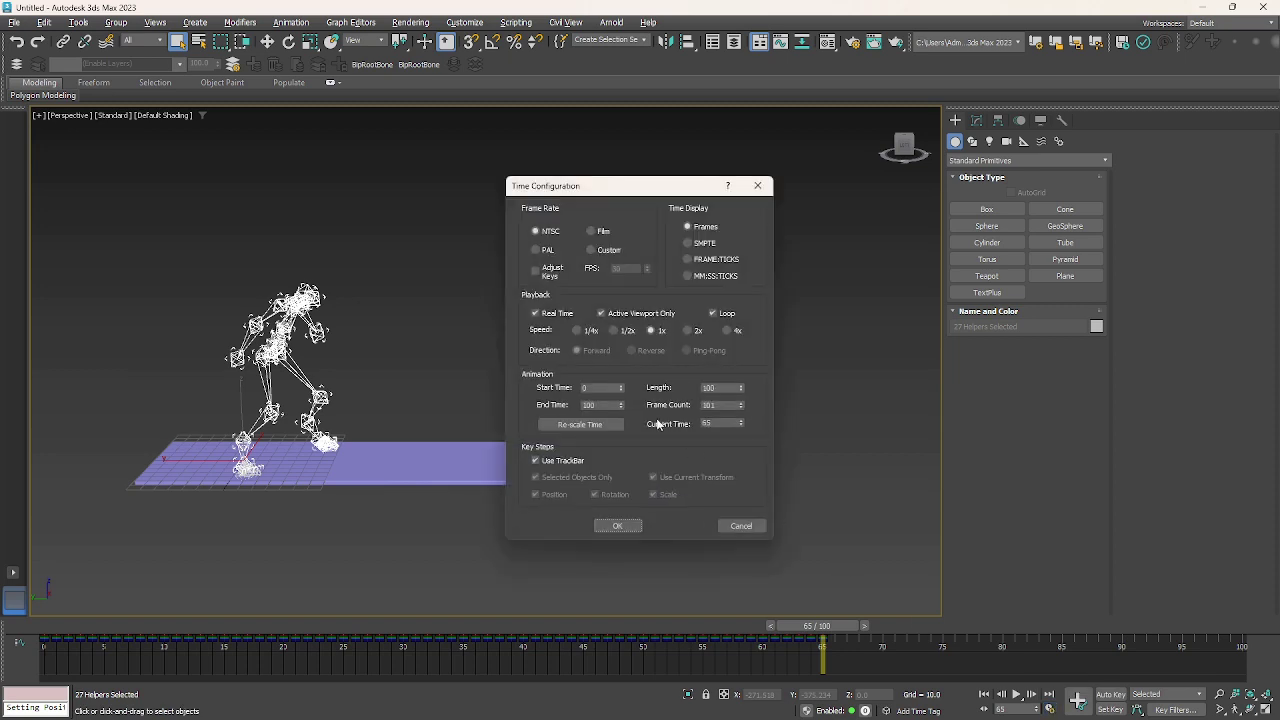
double_click(599, 405)
type("65")
key("Return")
left_click(620, 527)
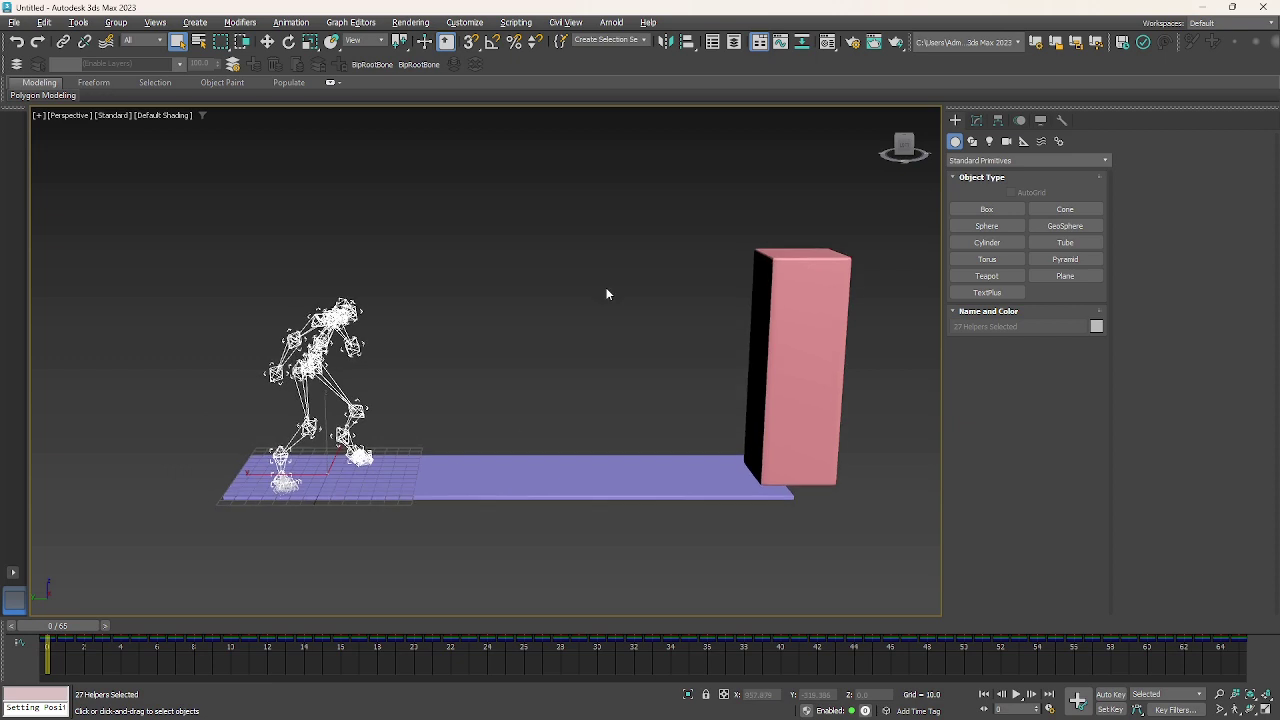
left_click(606, 291)
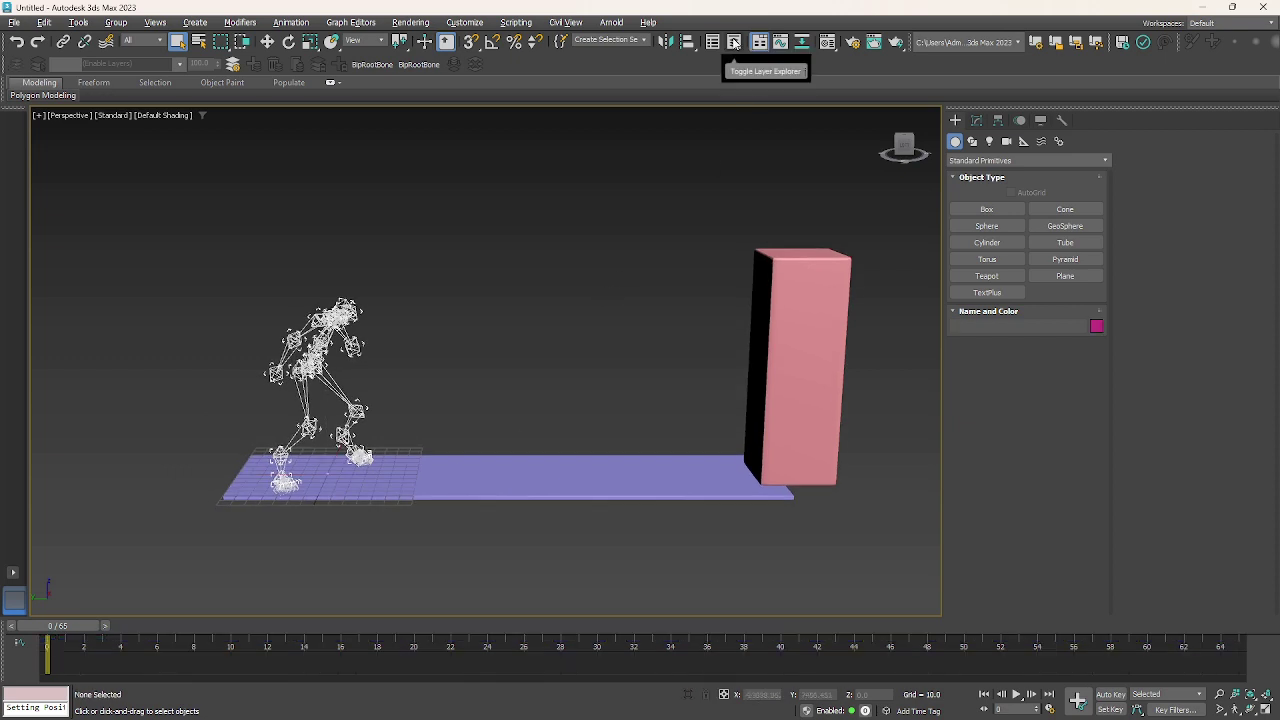
- Show the Layer Explorer with the default layer expanded, and create two Dummy helpers on the platform in front of the skeleton
left_click(733, 42)
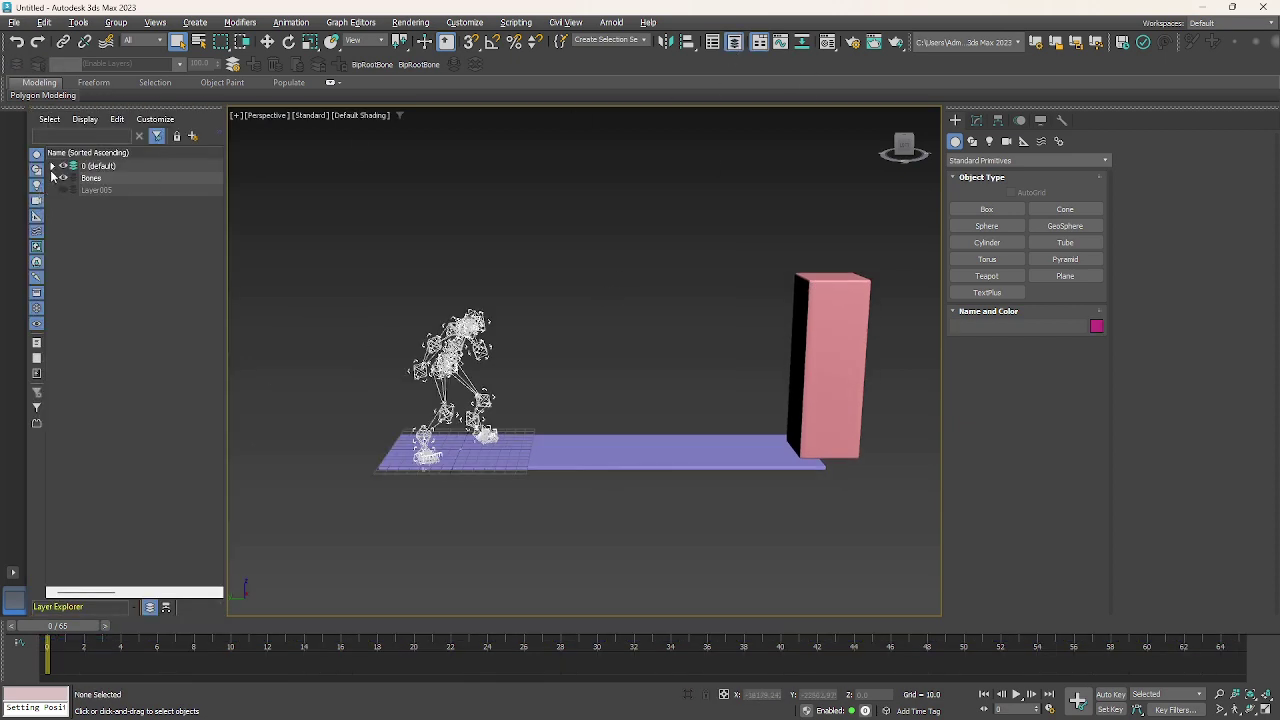
left_click(52, 166)
left_click(1023, 141)
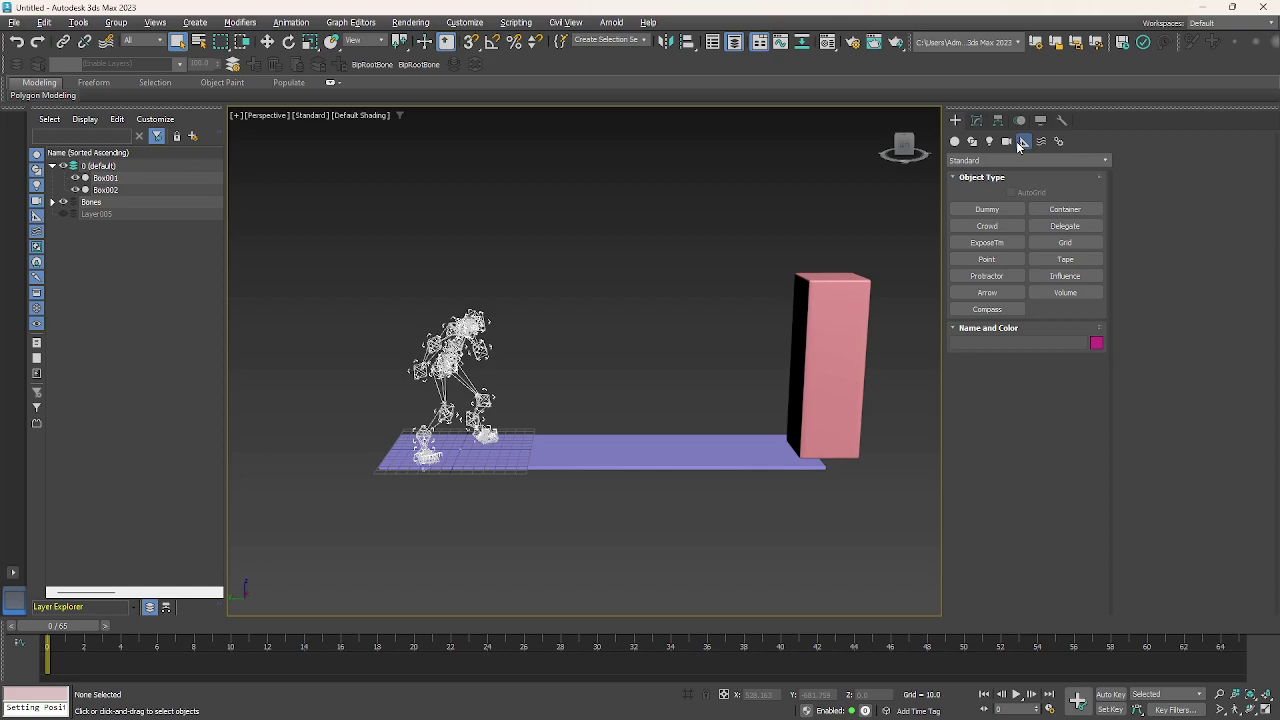
left_click(987, 209)
mouse_move(523, 420)
left_mouse_down()
mouse_move(534, 449)
mouse_move(550, 425)
mouse_move(527, 440)
left_mouse_up()
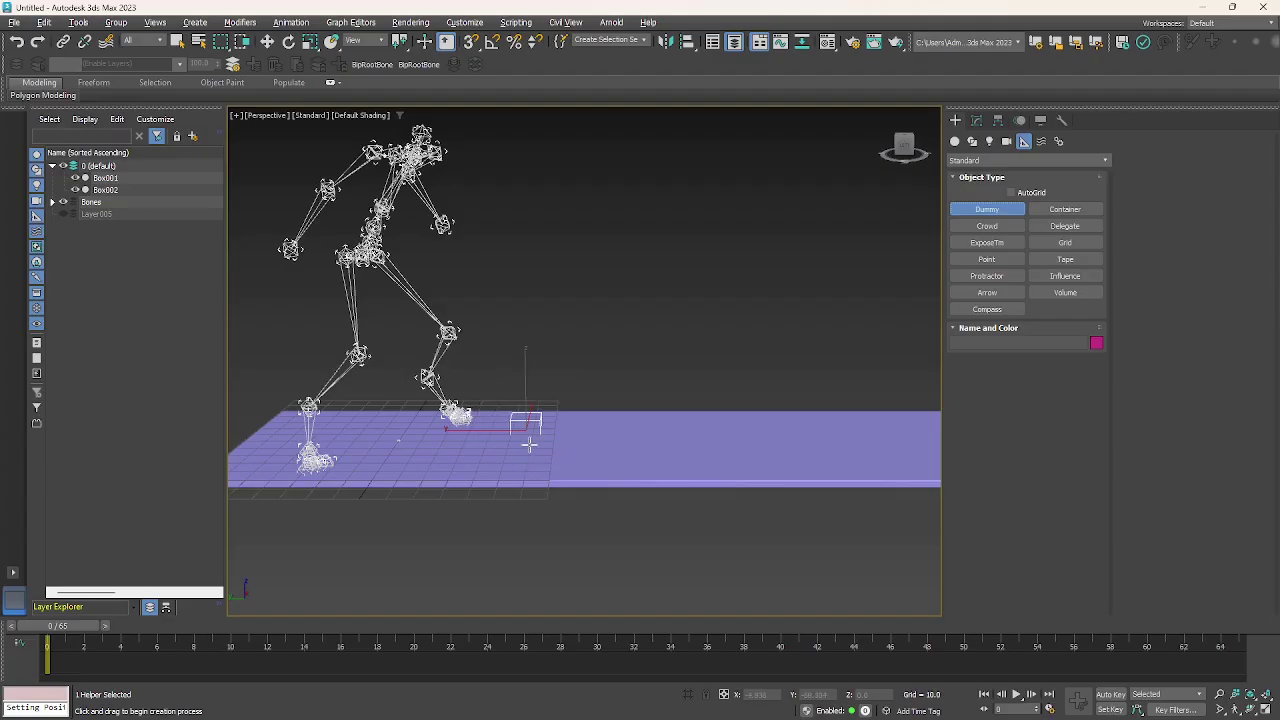
key("w")
left_click(632, 424)
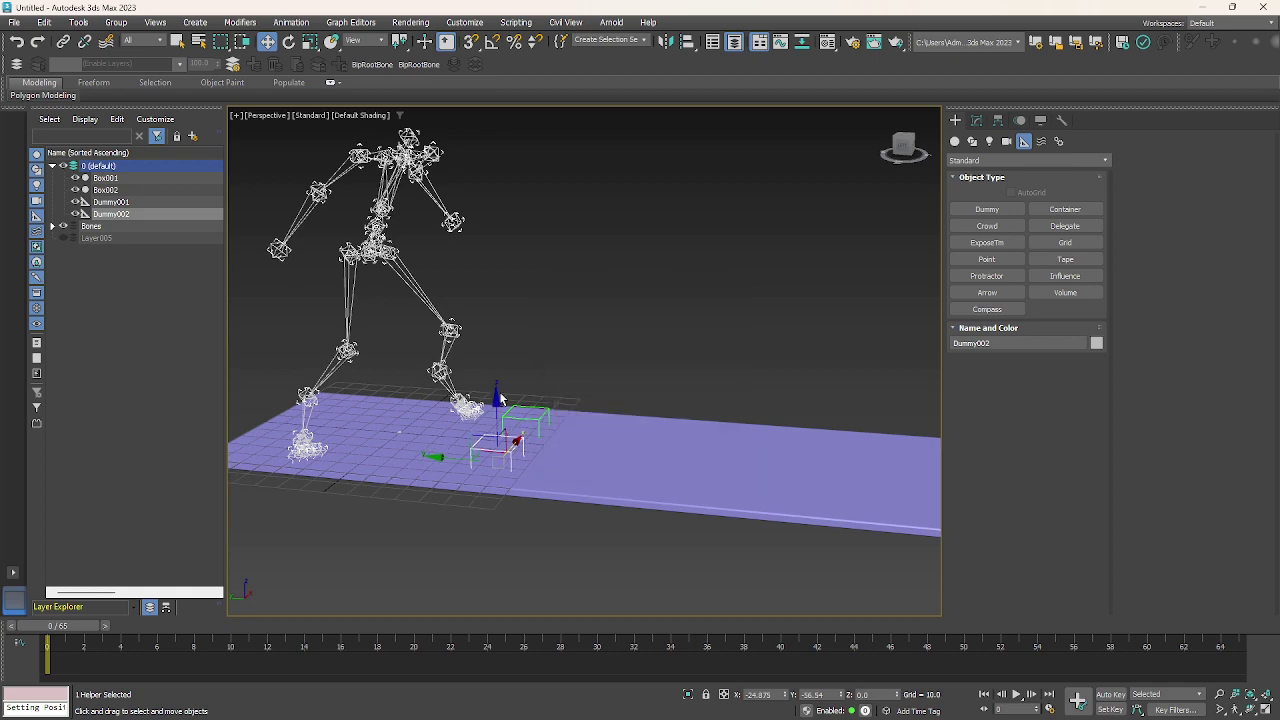
mouse_move(500, 400)
middle_mouse_down("alt")
mouse_move(554, 360)
mouse_move(577, 436)
mouse_move(497, 436)
middle_mouse_up("alt")
left_click(513, 445)
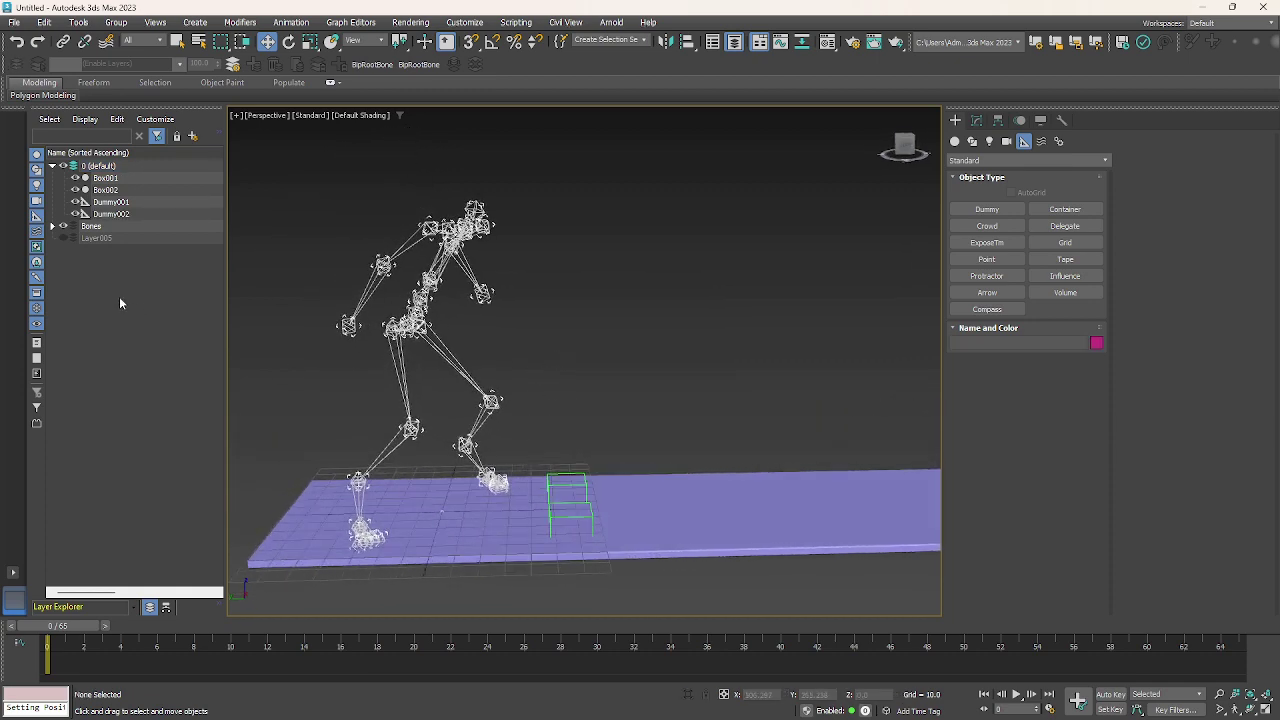
- Expand the Bones layer, float the constraints list and apply a Position Constraint from Dummy001 to Bip001
left_click(53, 227)
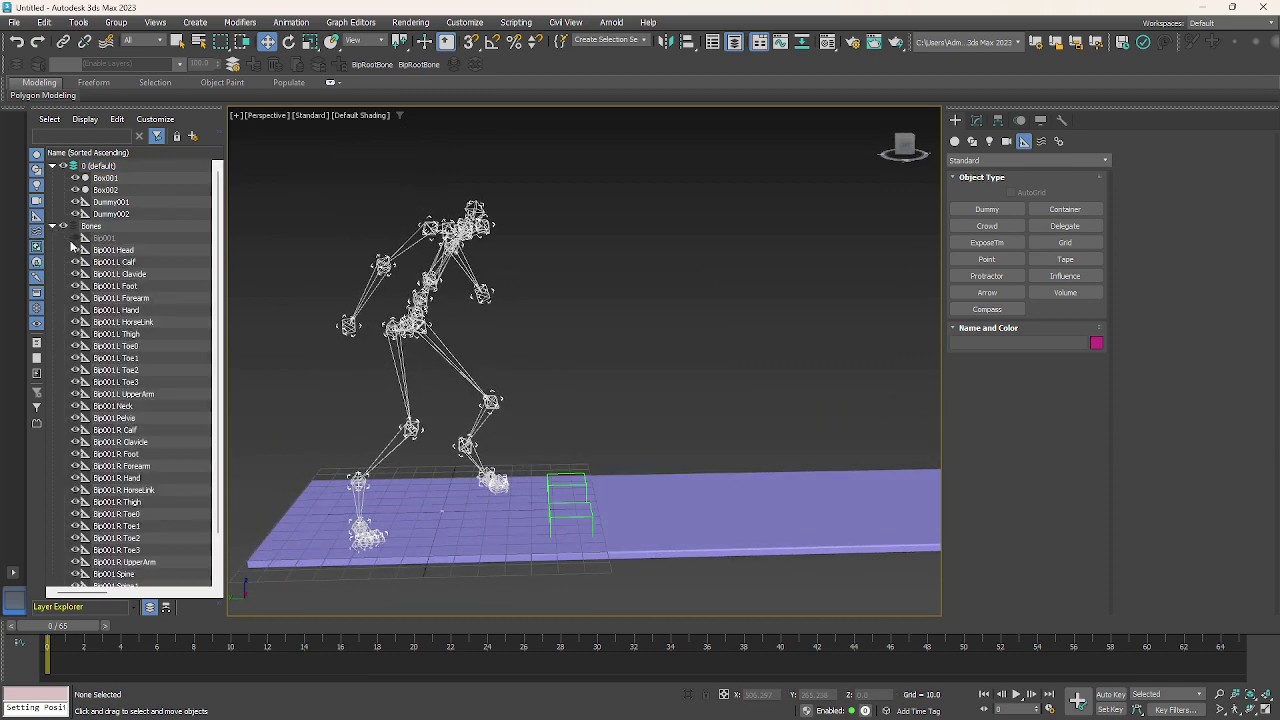
left_click(112, 203)
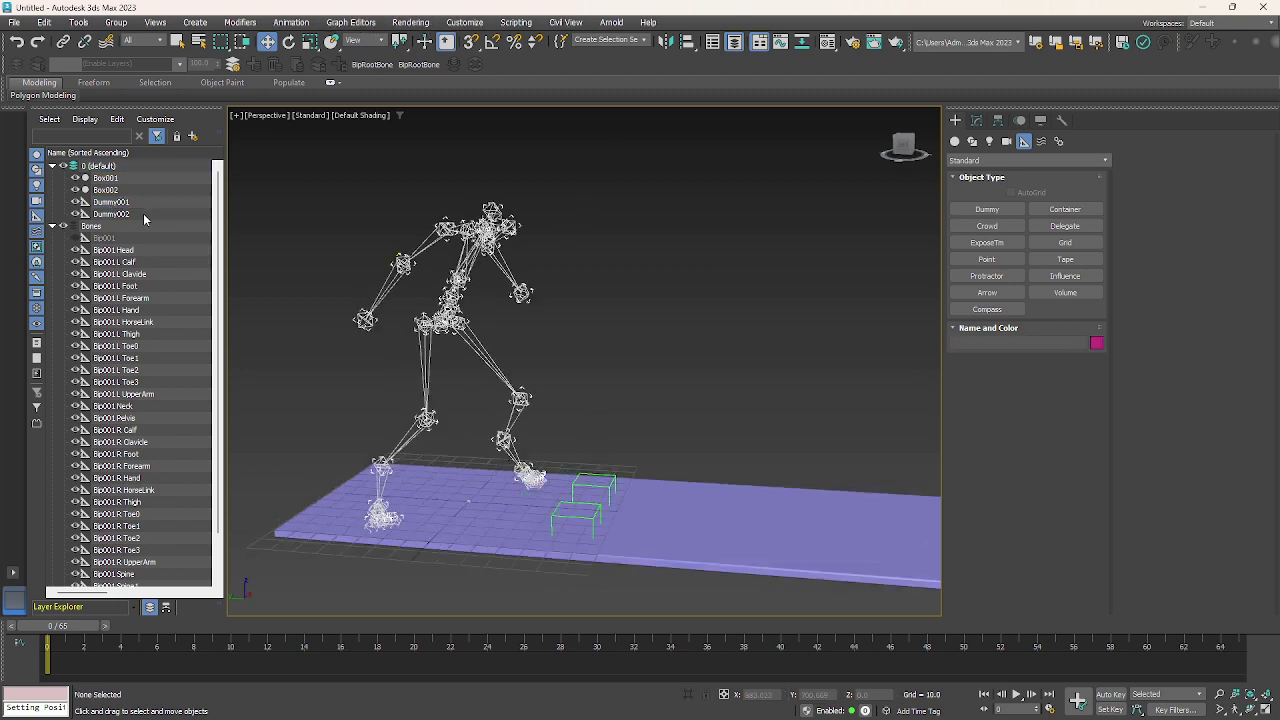
left_click(115, 206)
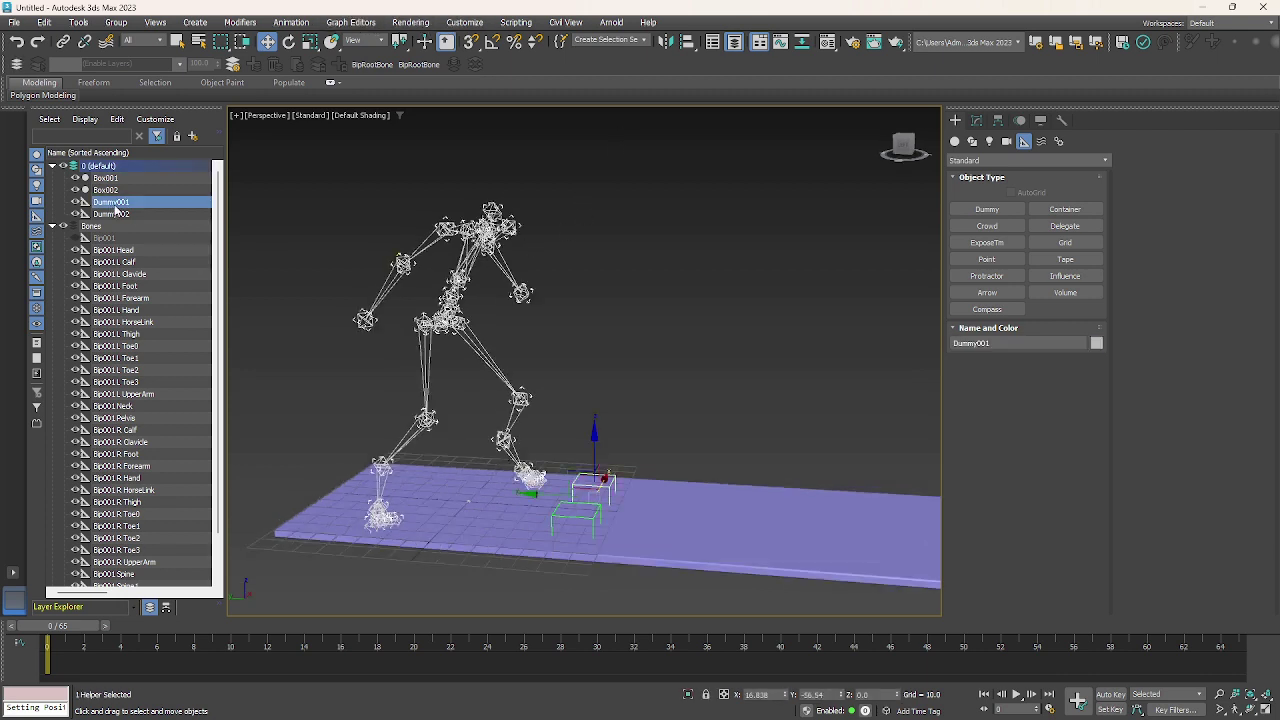
left_click(291, 22)
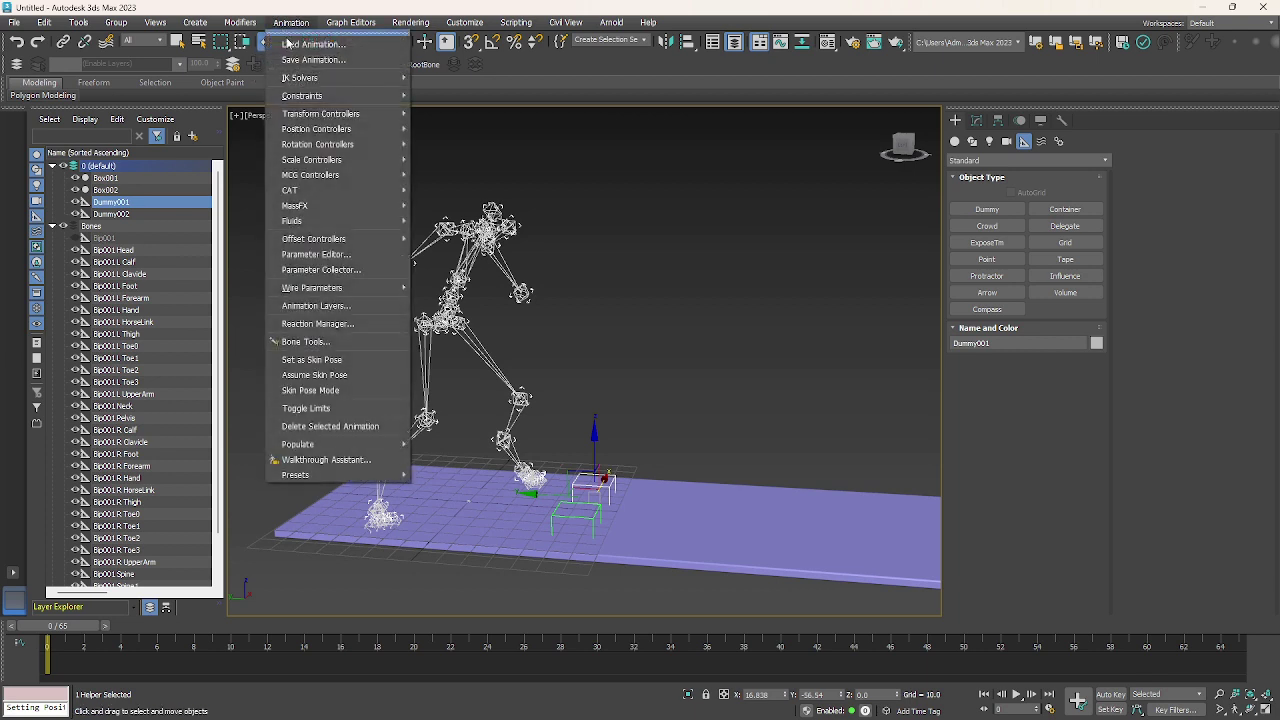
mouse_move(304, 96)
left_click(455, 84)
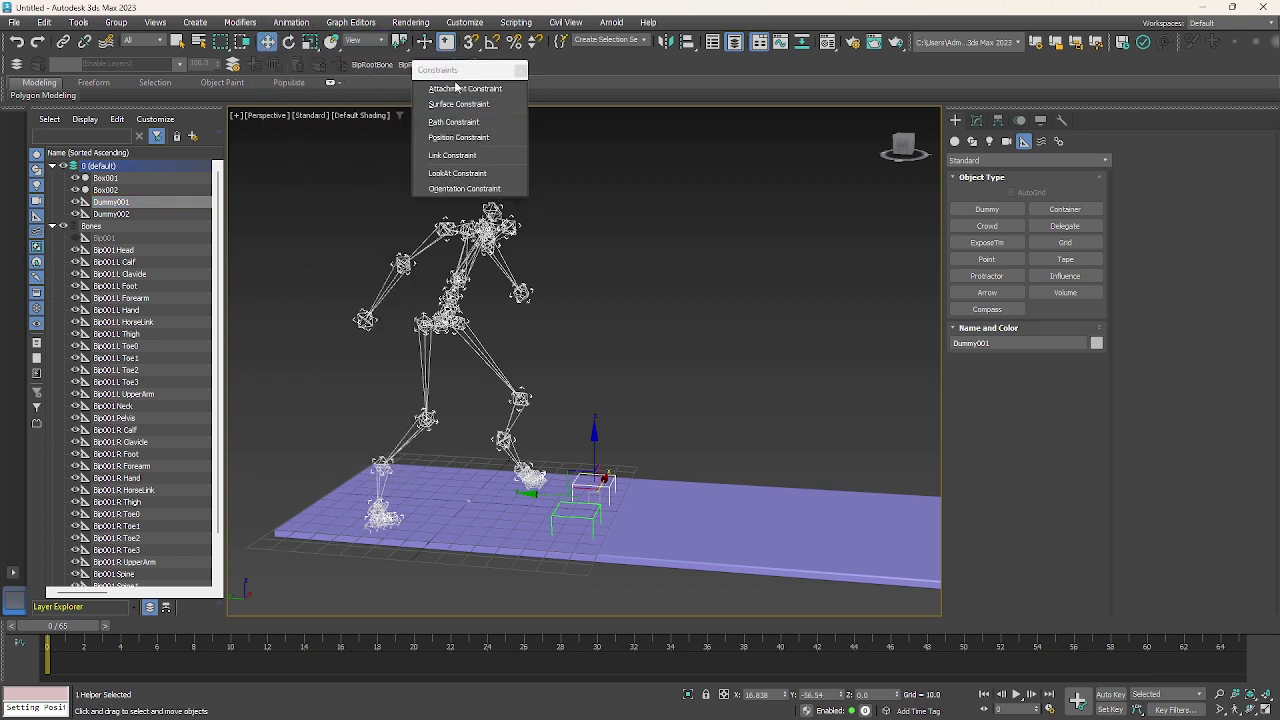
left_click_drag(460, 72, 740, 128)
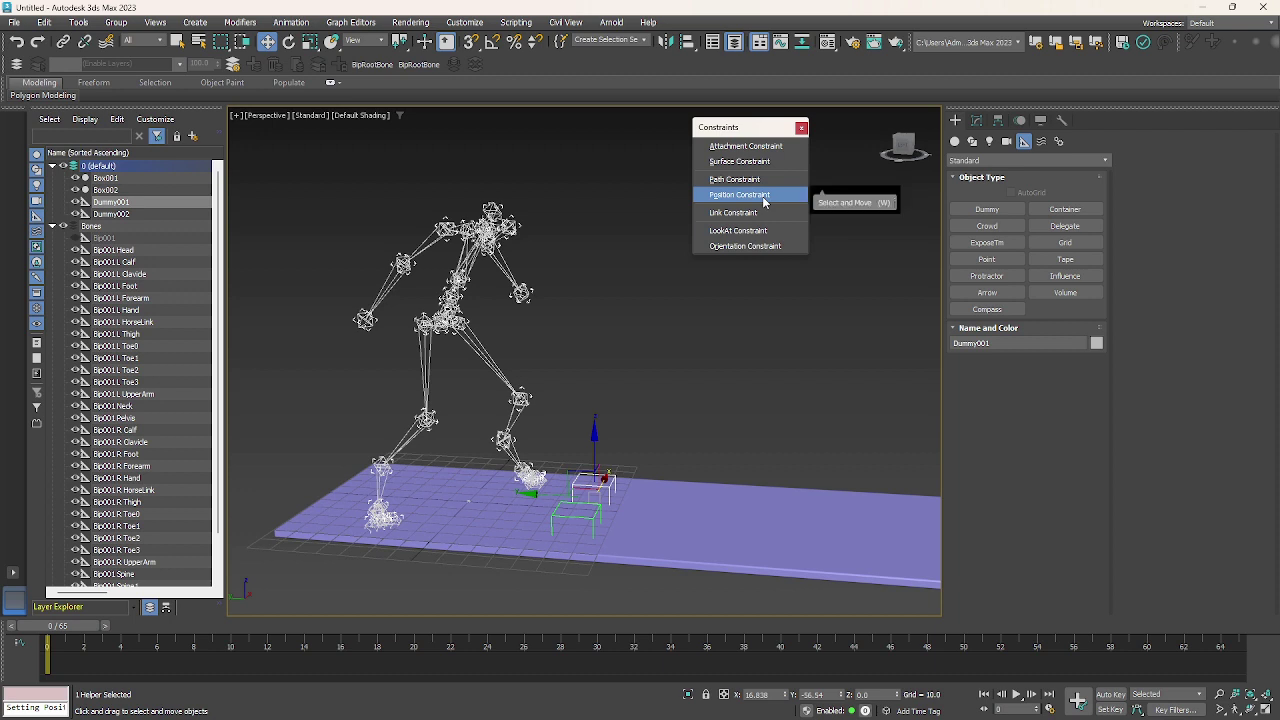
left_click(763, 199)
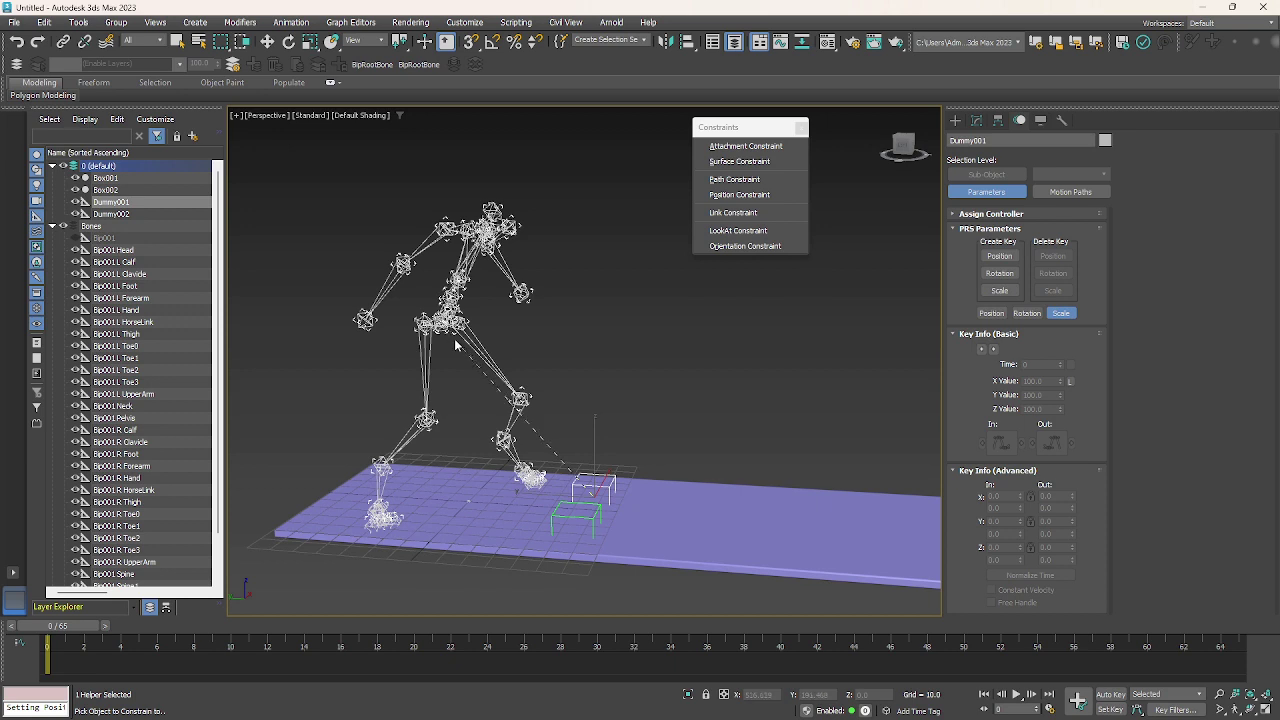
left_click(102, 240)
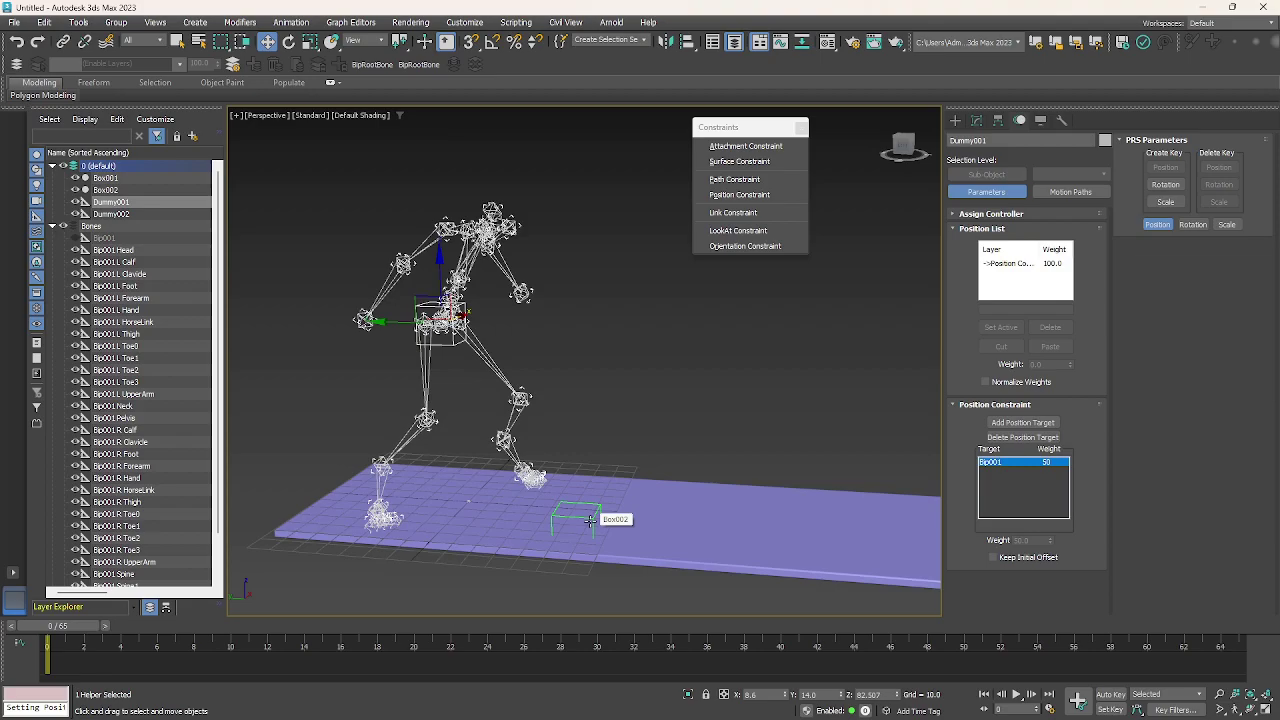
- Apply a Position Constraint from Dummy002 to Bip001, and scrub the timeline to check how the dummies follow
left_click(590, 519)
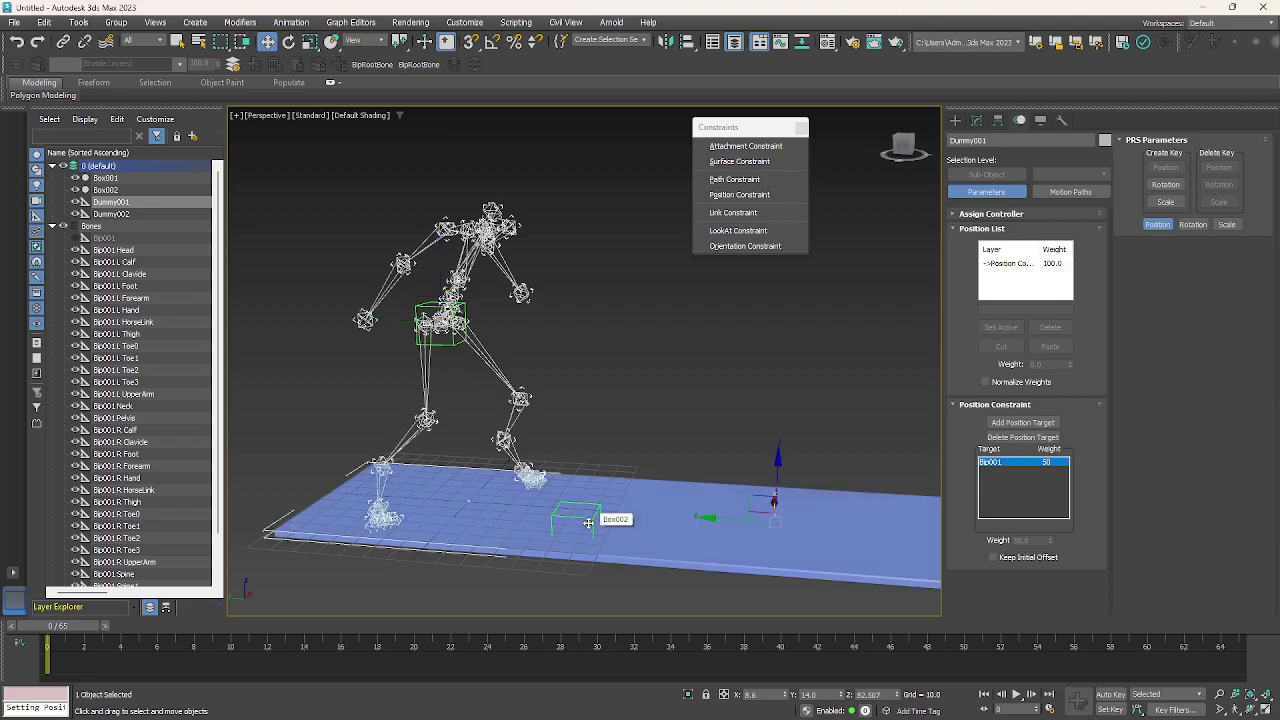
left_click(726, 197)
left_click(105, 238)
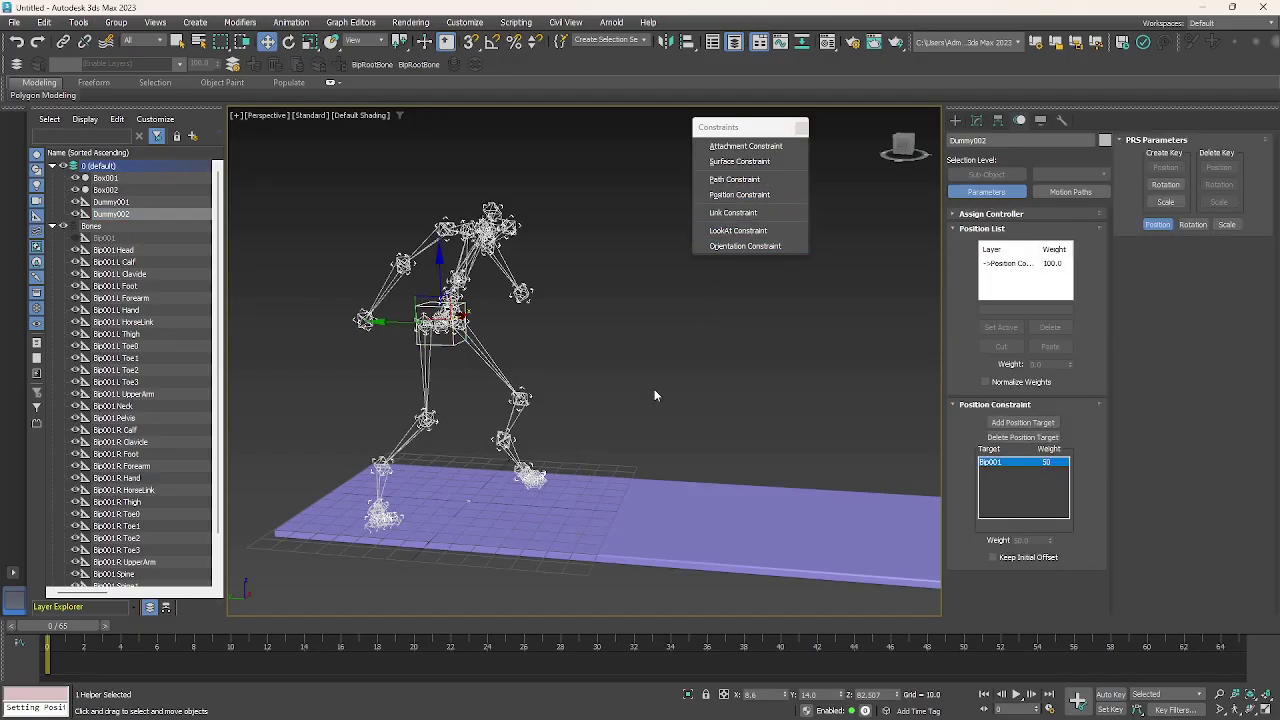
scroll(654, 389, "down", 4)
mouse_move(58, 627)
left_mouse_down()
mouse_move(217, 627)
mouse_move(62, 630)
left_mouse_up()
scroll(610, 398, "up", 3)
scroll(527, 455, "up", 3)
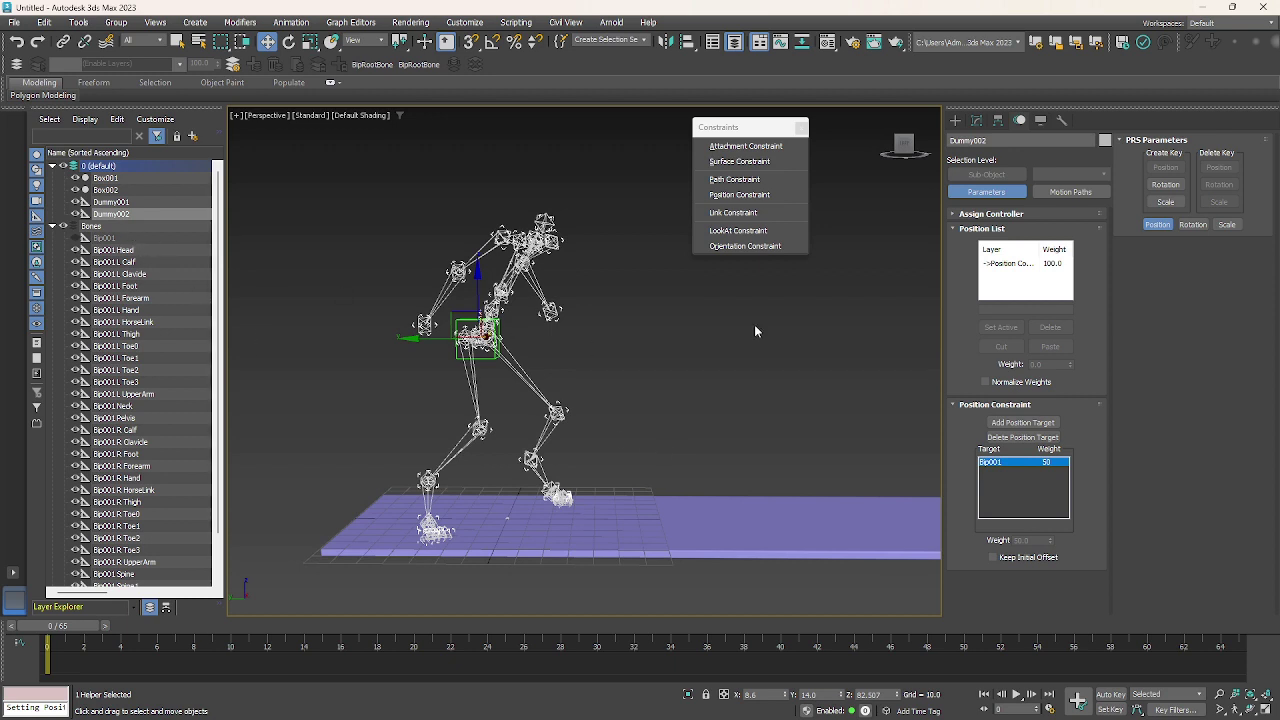
- Collapse Dummy002's motion path transform using a sample range with end time 65 and 65 samples
left_click(1064, 194)
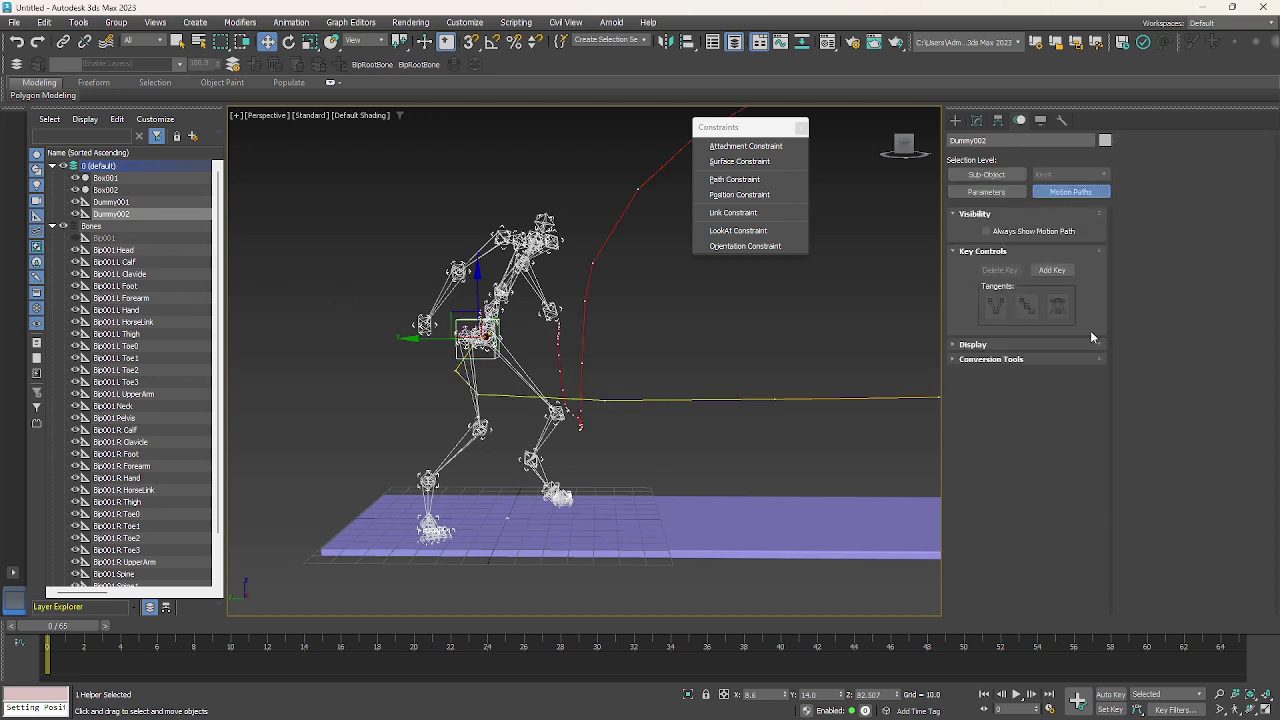
left_click(1000, 359)
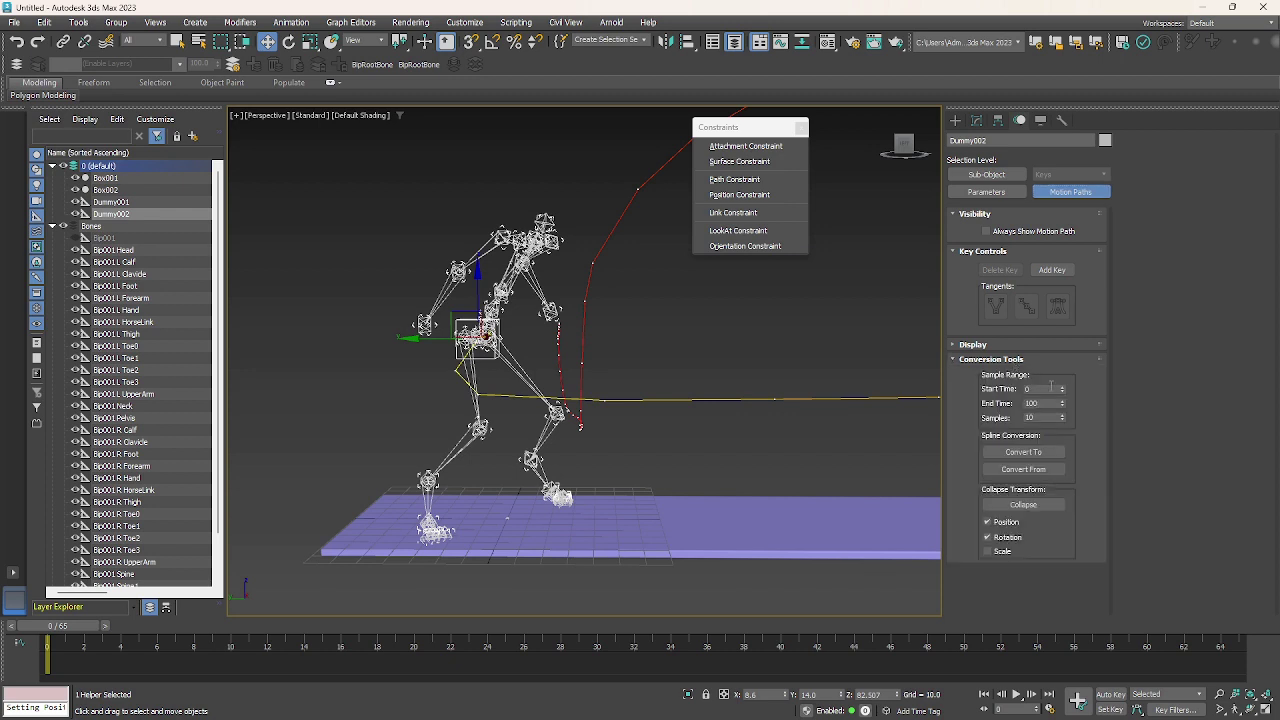
double_click(1040, 404)
key("shift+Tab")
key("Tab")
left_click(1031, 419)
type("65")
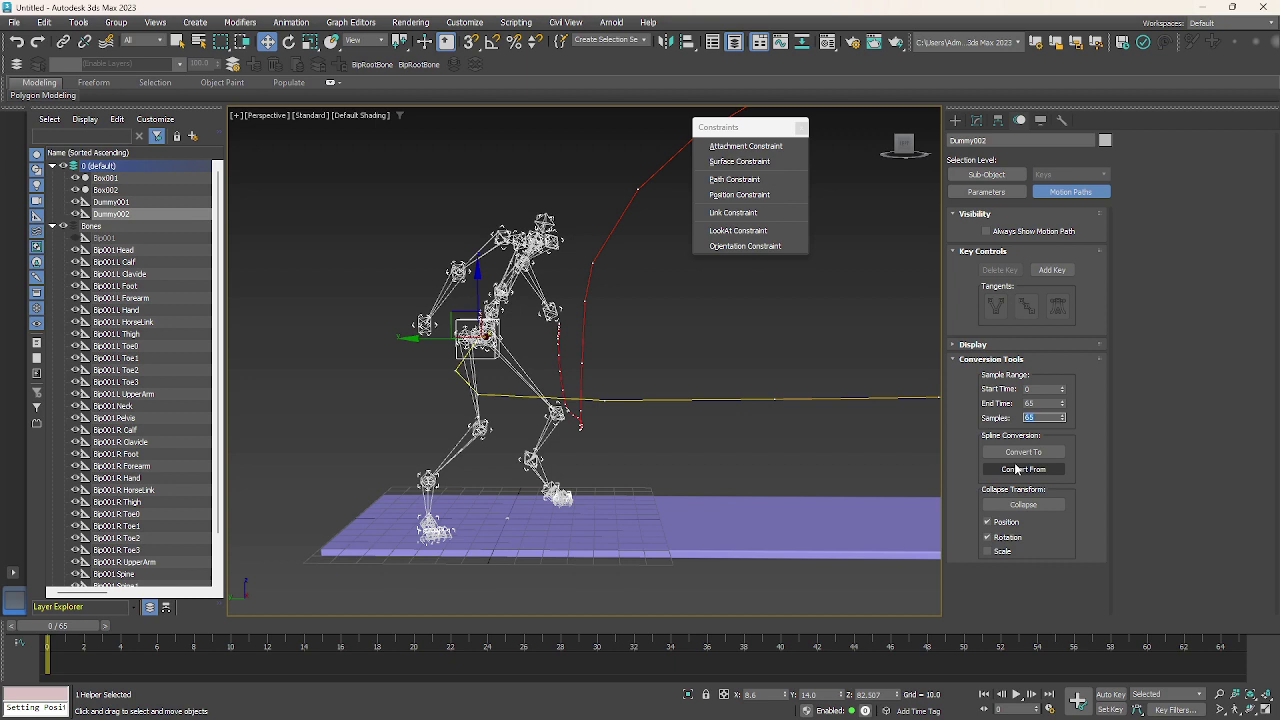
left_click(1022, 505)
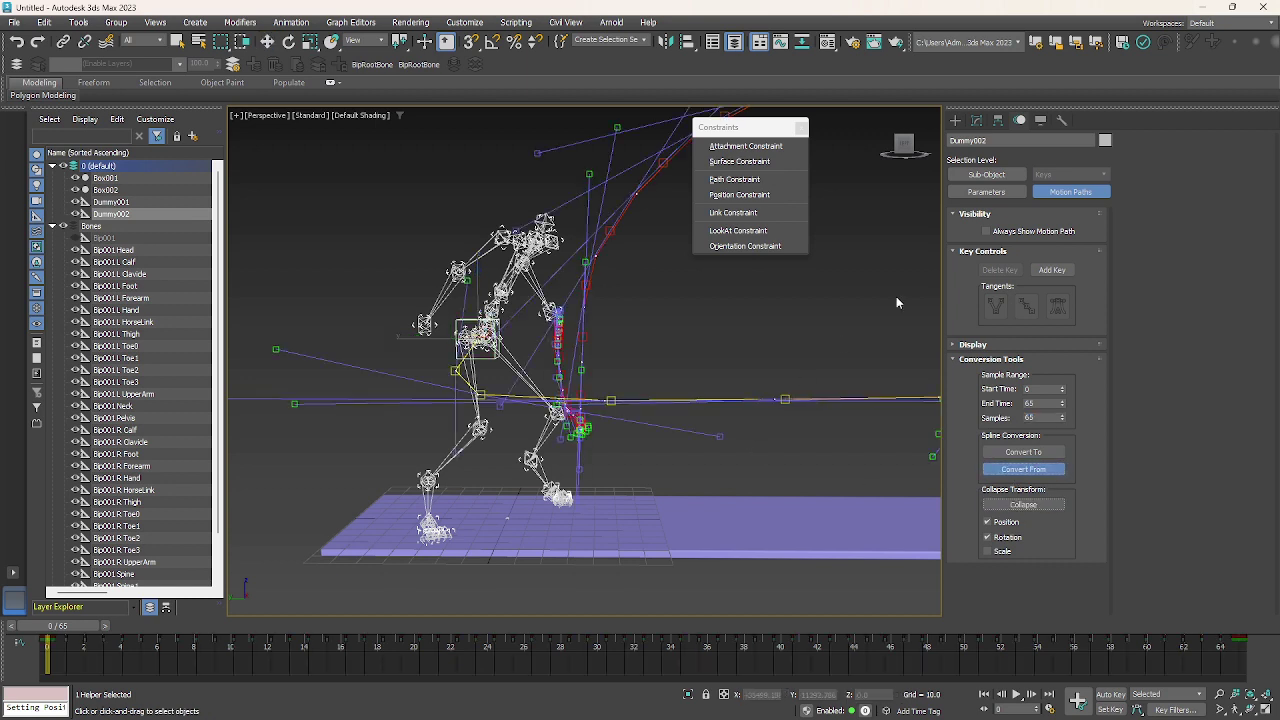
left_click(986, 191)
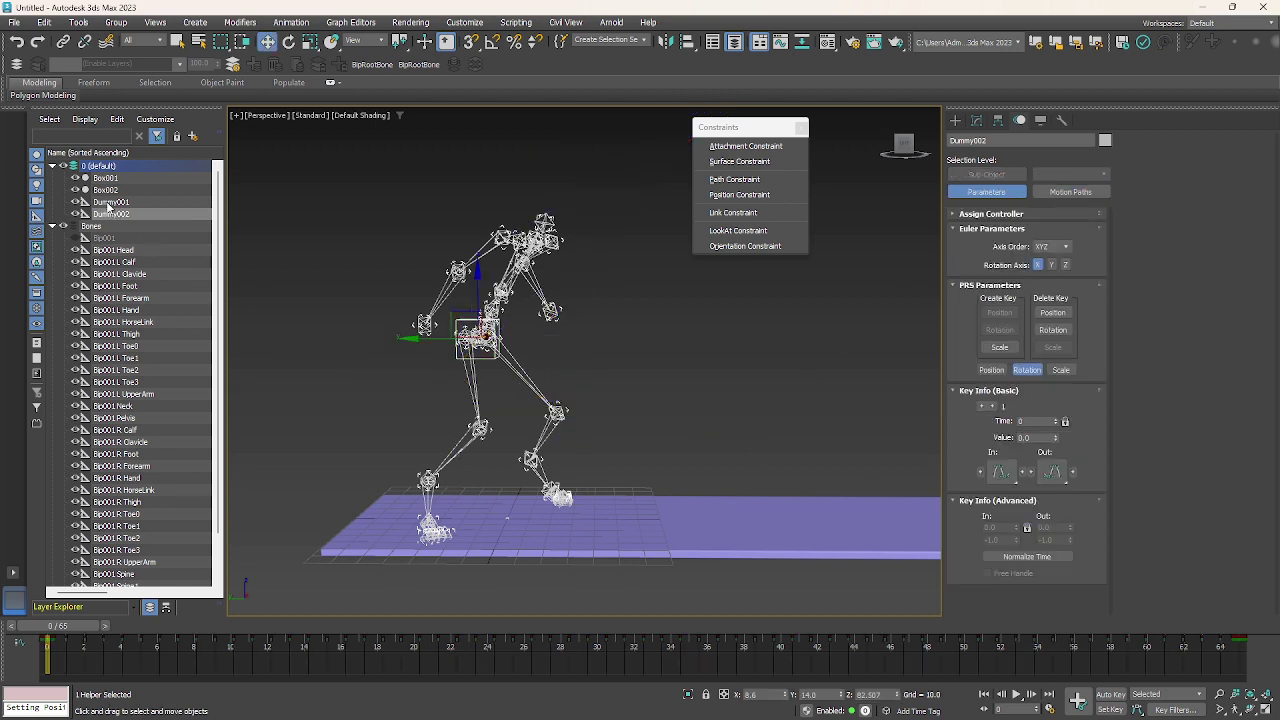
- Collapse Dummy001's motion path transform with the same sample range as Dummy002
left_click(111, 202)
left_click(1066, 192)
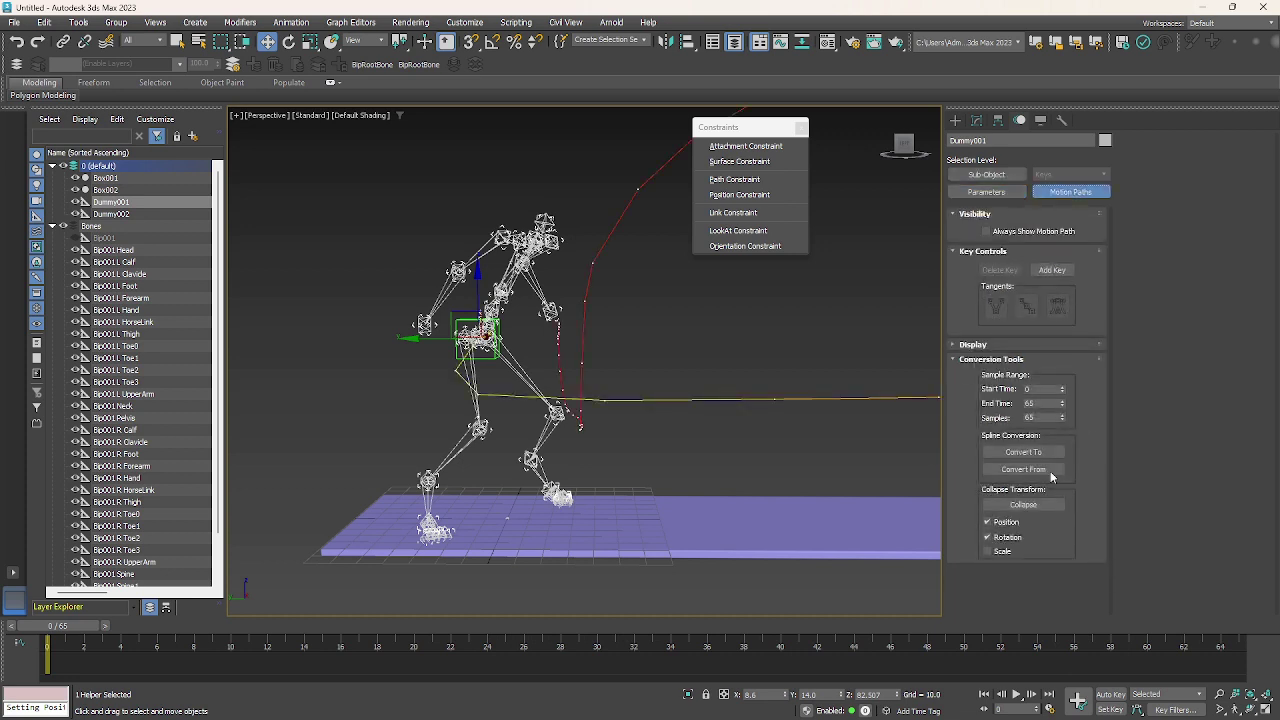
left_click(1036, 452)
left_click(1023, 469)
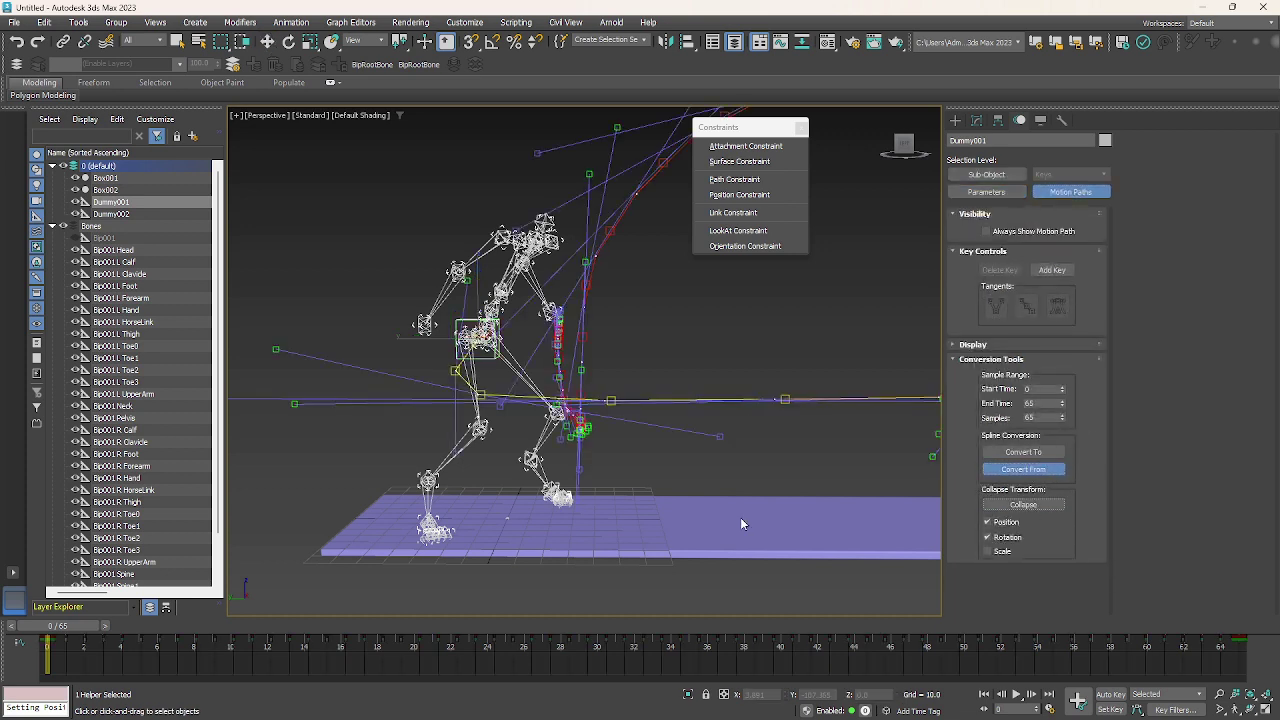
left_click(986, 192)
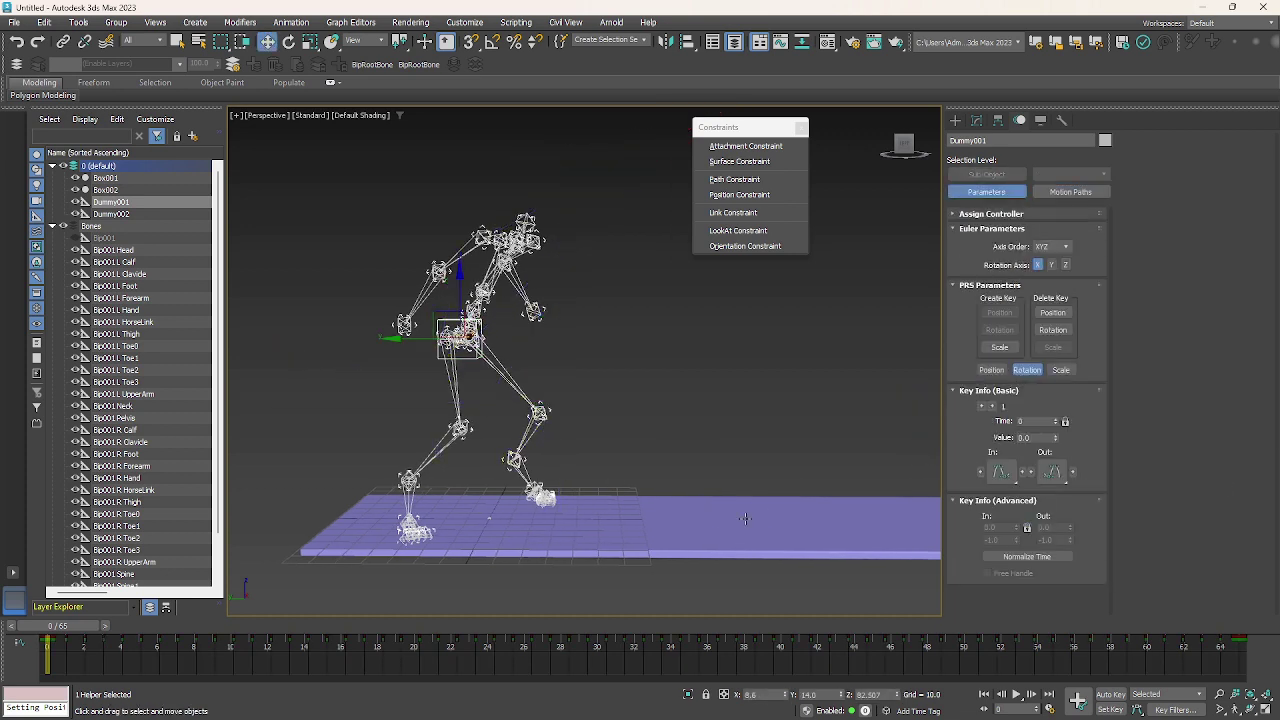
left_click(427, 405)
- Set Dummy002's X, Y and Z position to 0 at frame 0, and scrub the timeline to check its motion
left_click(113, 214)
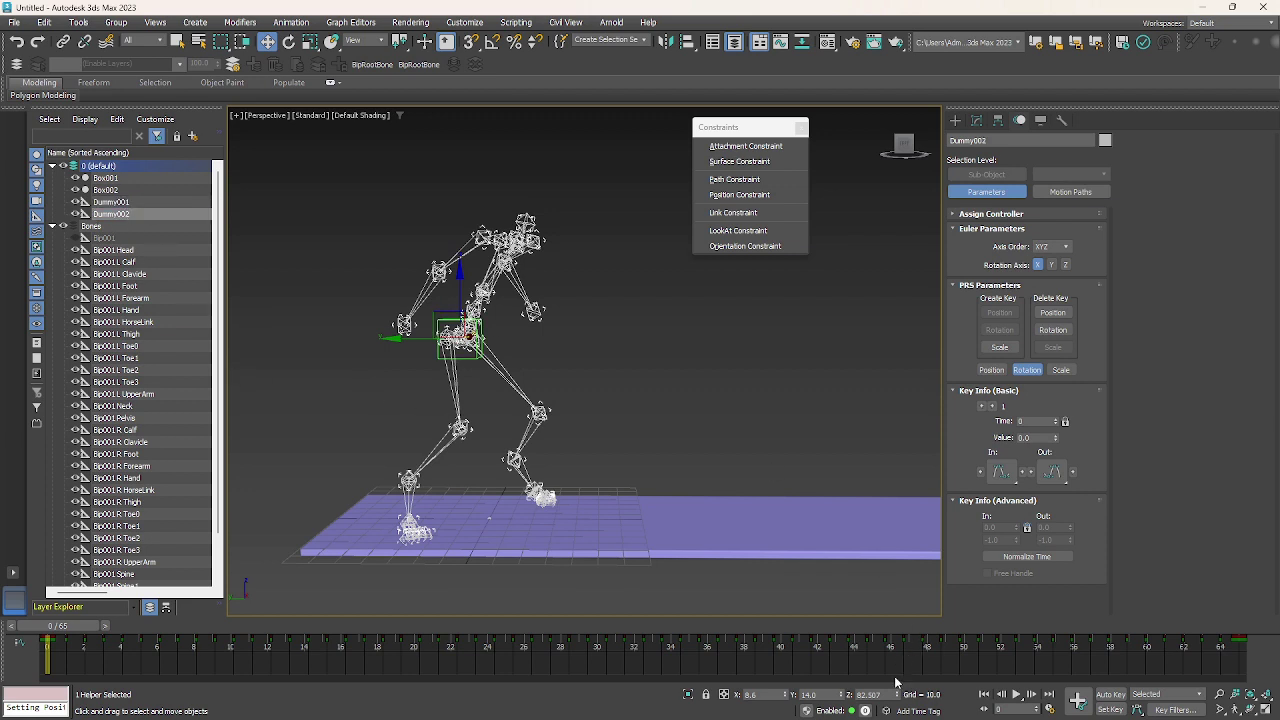
right_click(787, 698)
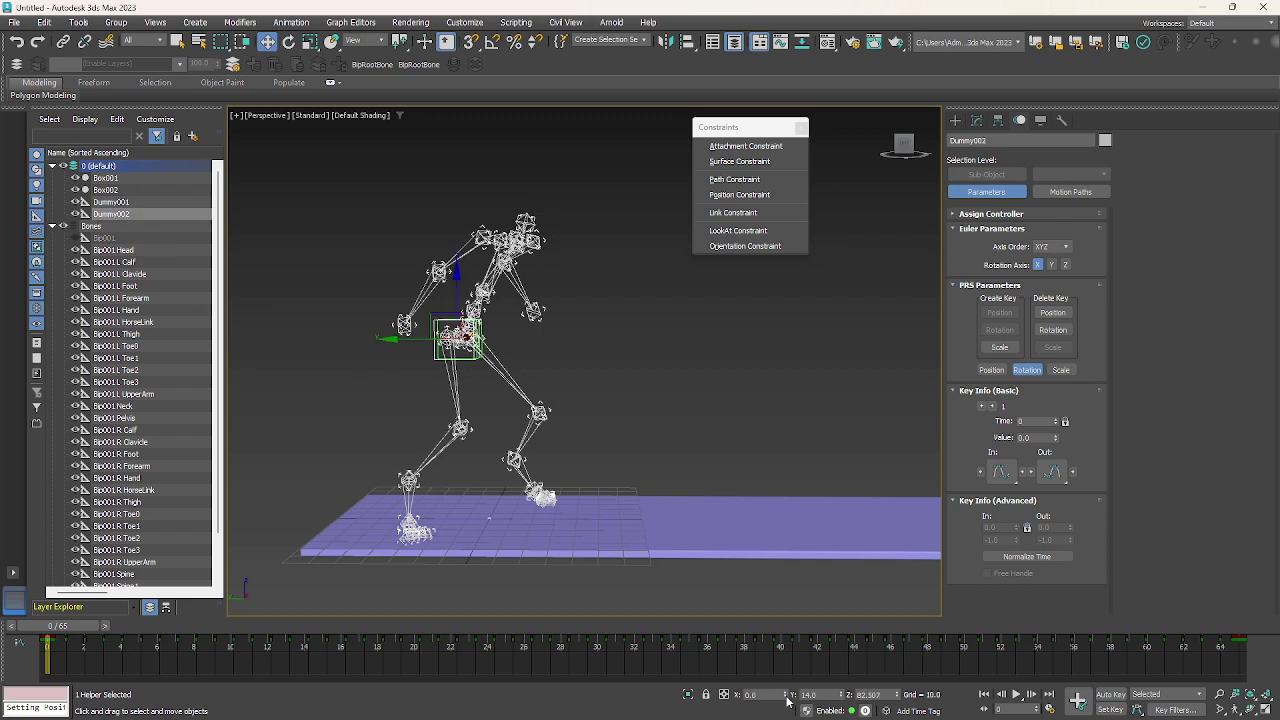
right_click(841, 698)
right_click(898, 698)
middle_click_drag(685, 568, 533, 494, "alt")
scroll(672, 530, "down", 3)
left_click_drag(44, 628, 44, 662)
key("w")
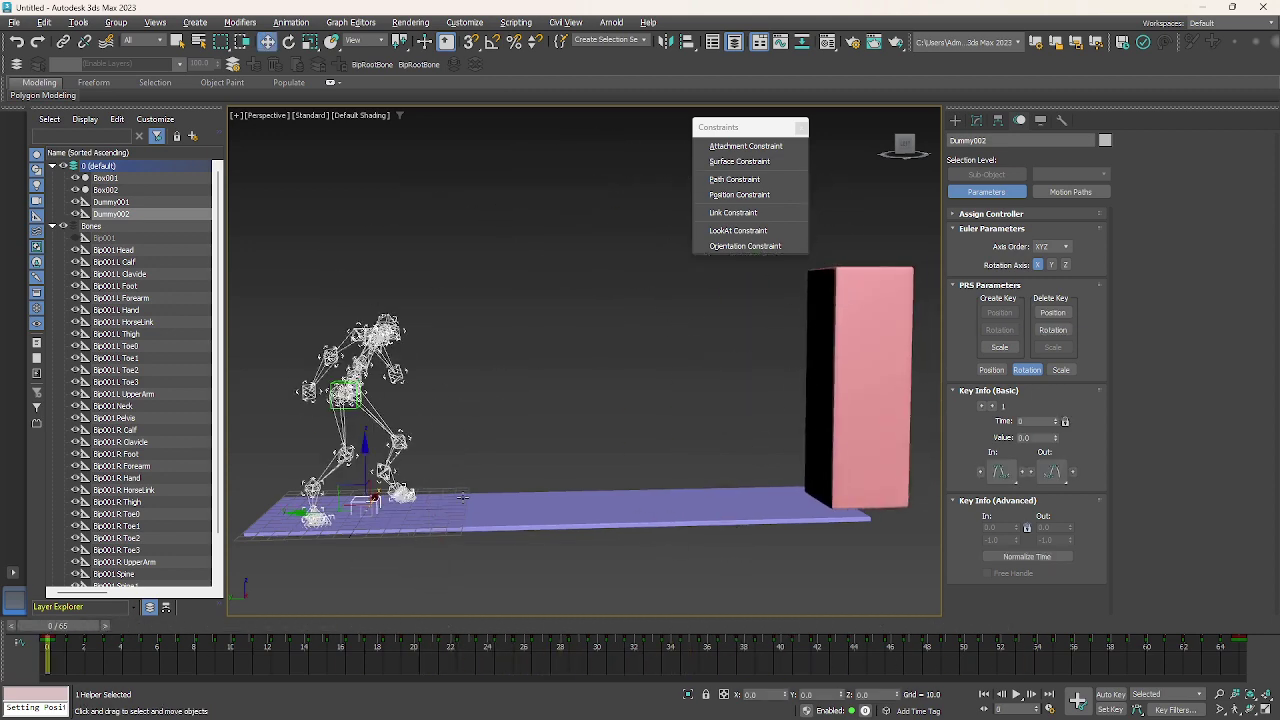
- Select the Root helper at the origin and apply a Position Constraint from it to Dummy002
key("z")
left_click(545, 455)
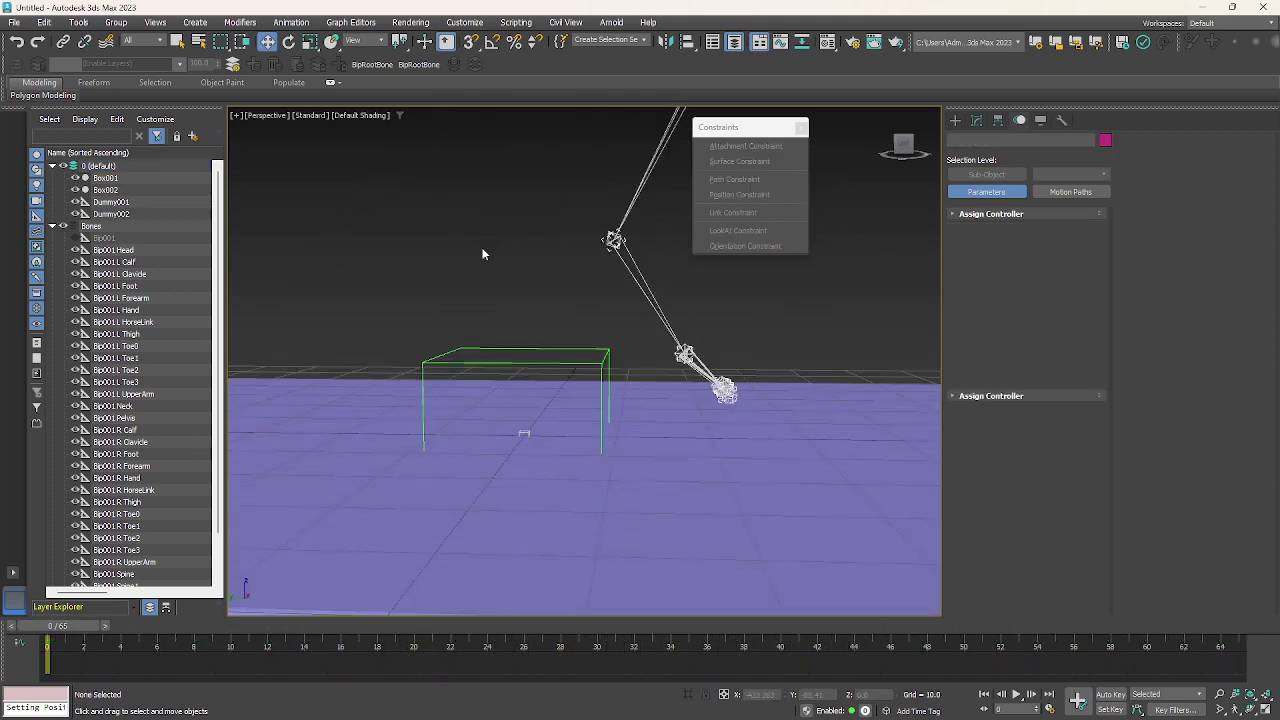
left_click(524, 436)
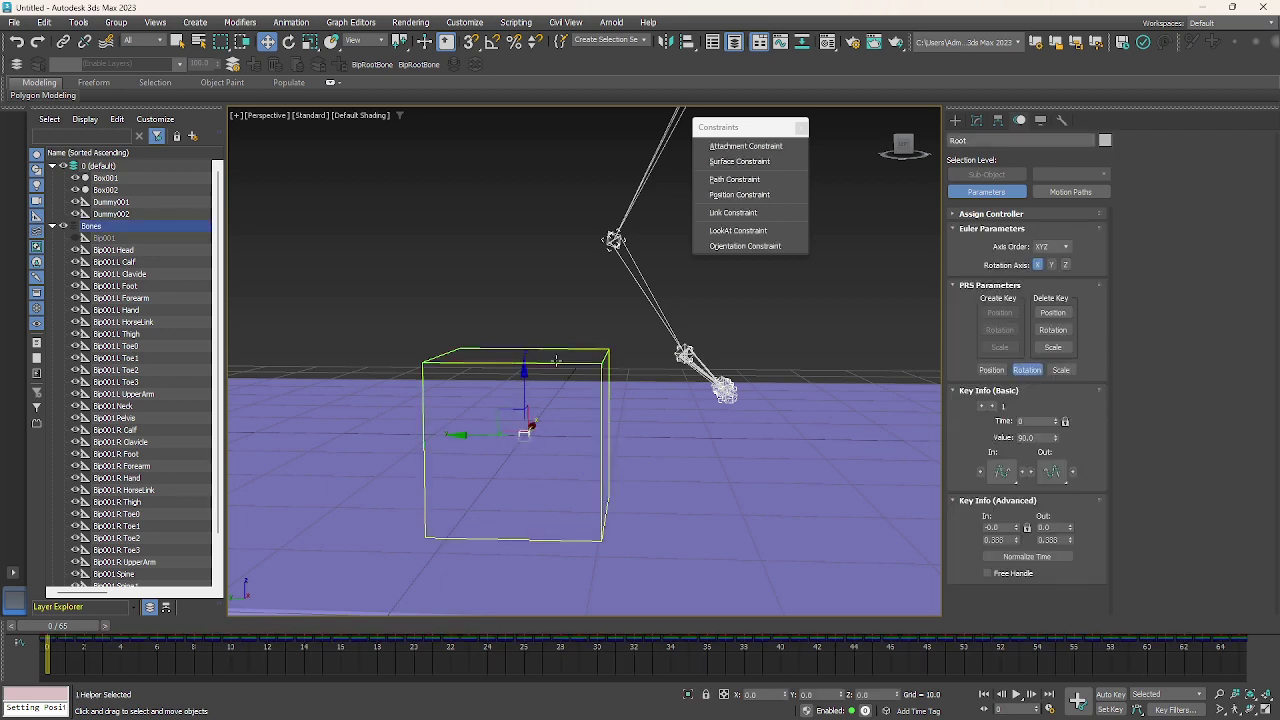
scroll(128, 553, "down", 2)
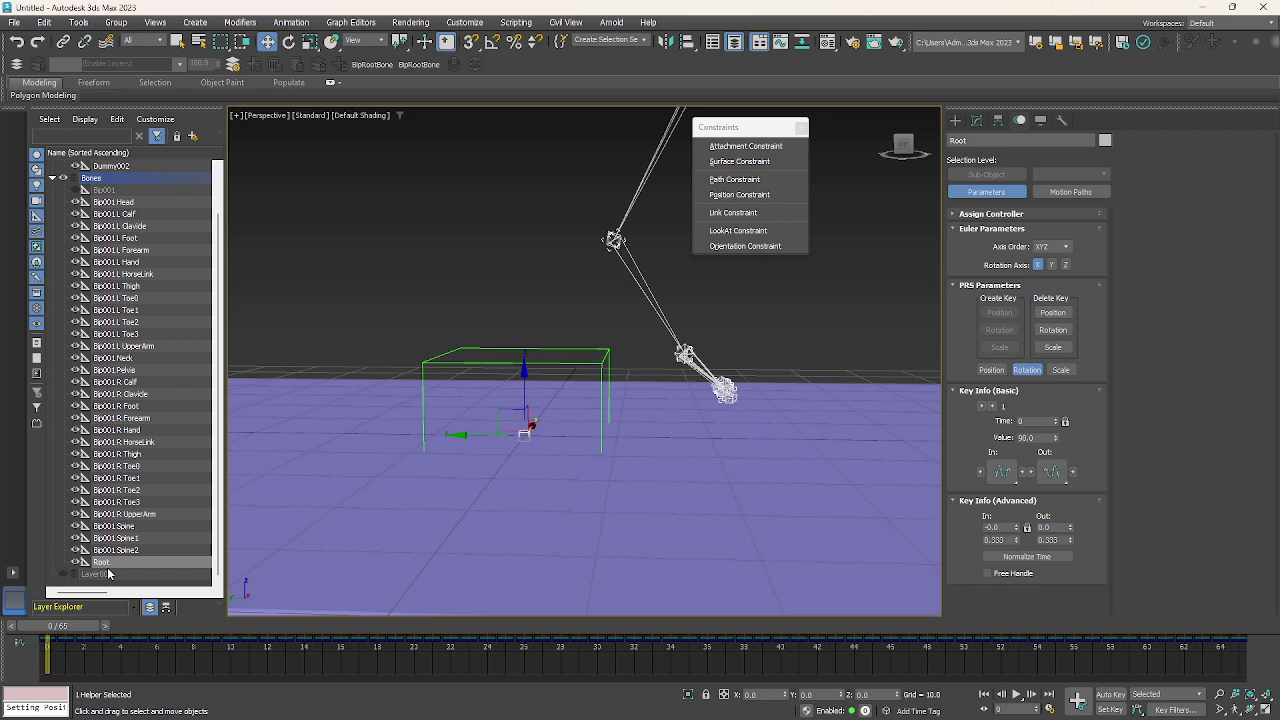
left_click(737, 197)
left_click(512, 364)
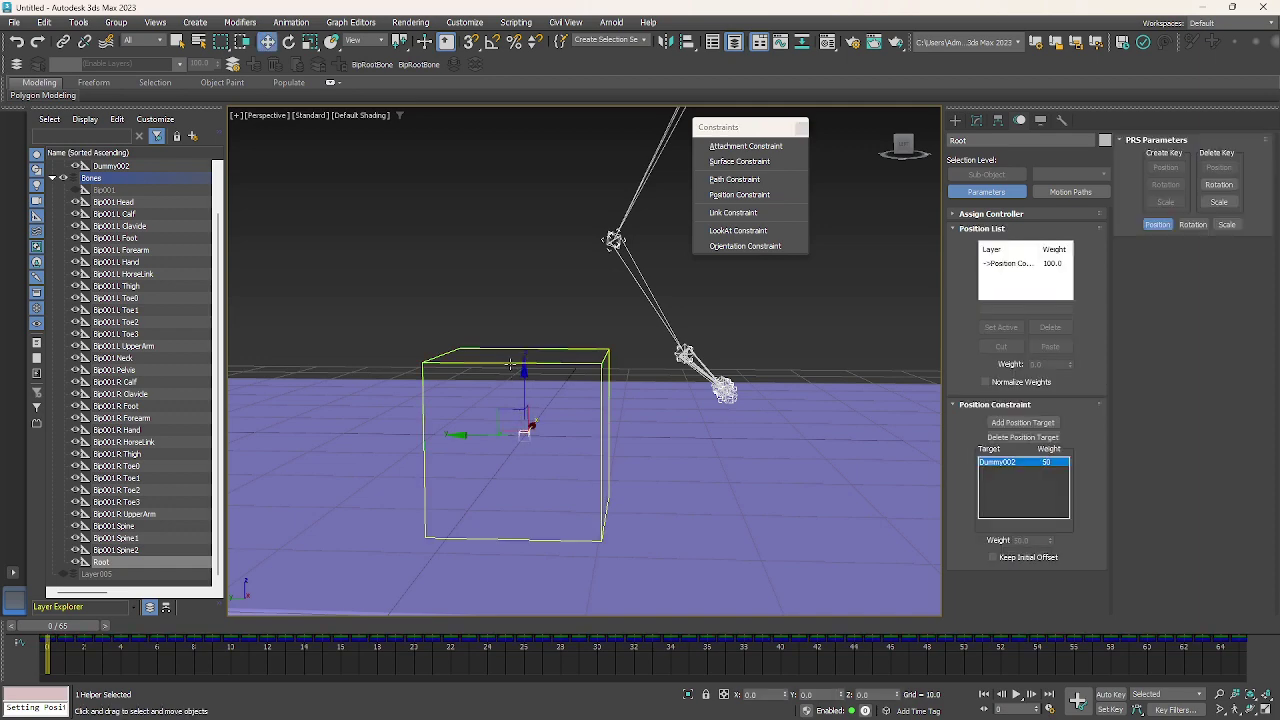
- Apply a Position Constraint from Bip001 to Dummy001, and scrub the timeline to check the result
scroll(413, 370, "up", 6)
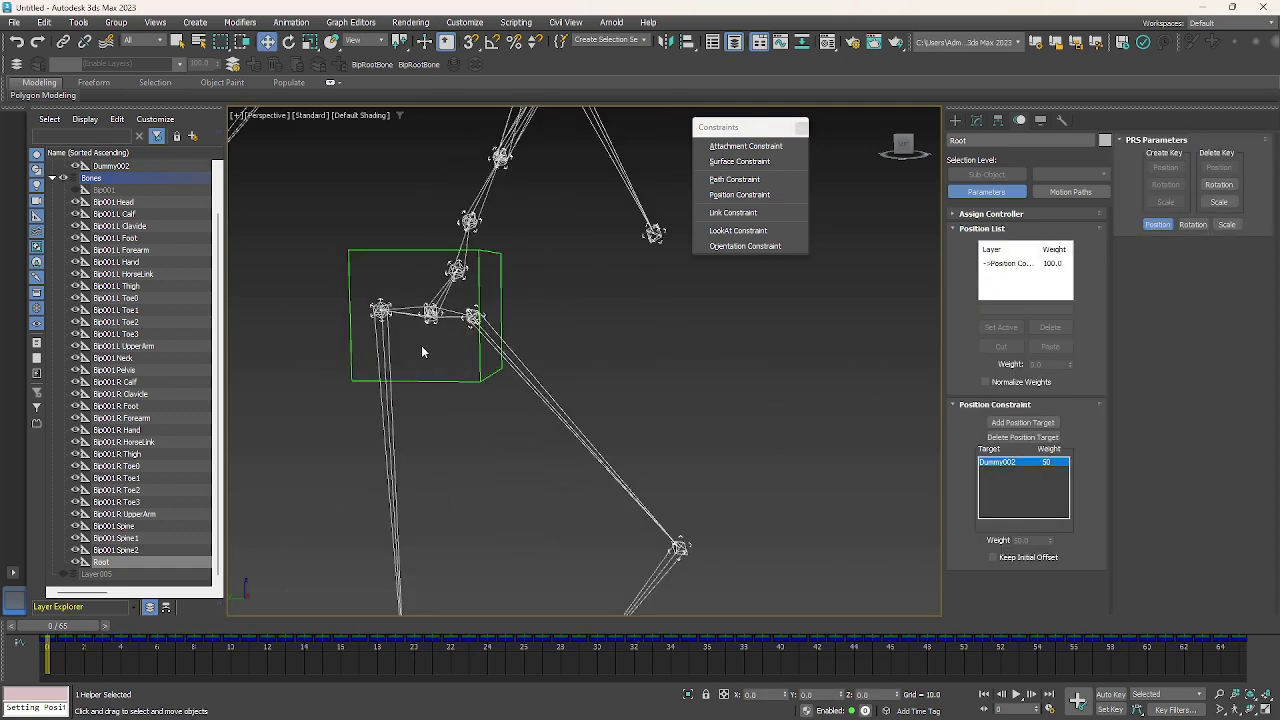
middle_click_drag(421, 352, 443, 418)
left_click(105, 191)
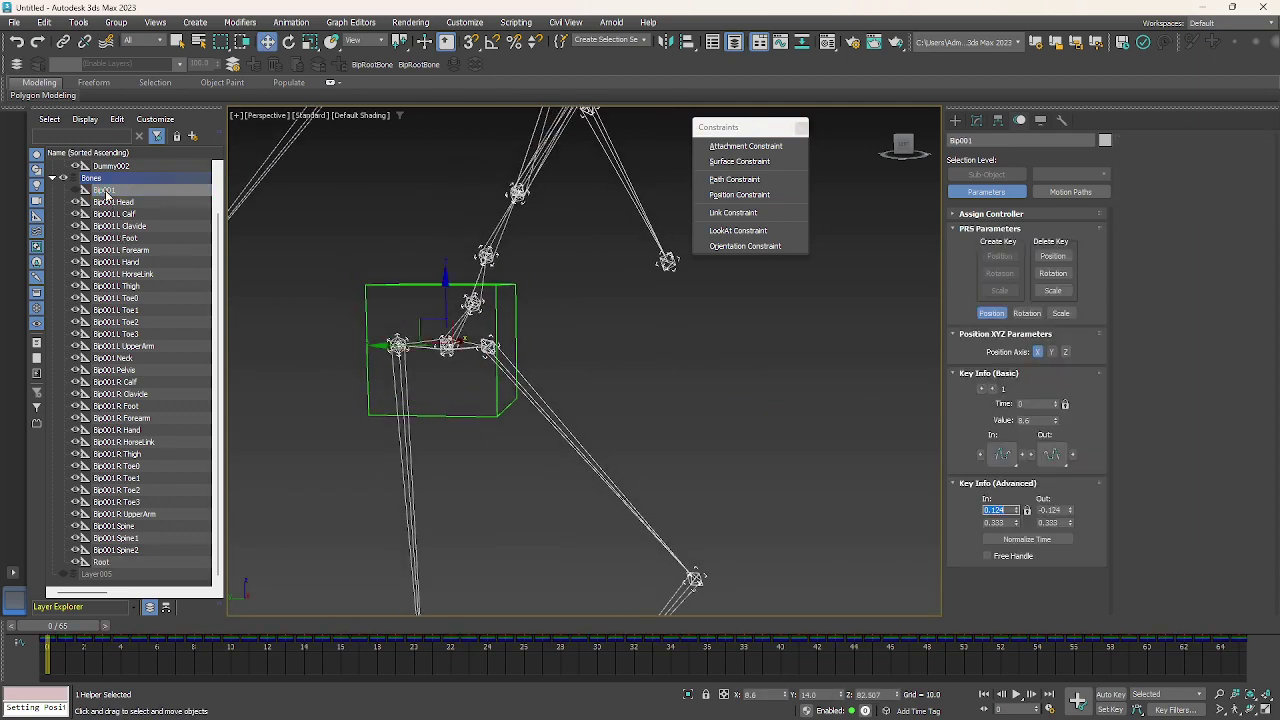
left_click(739, 194)
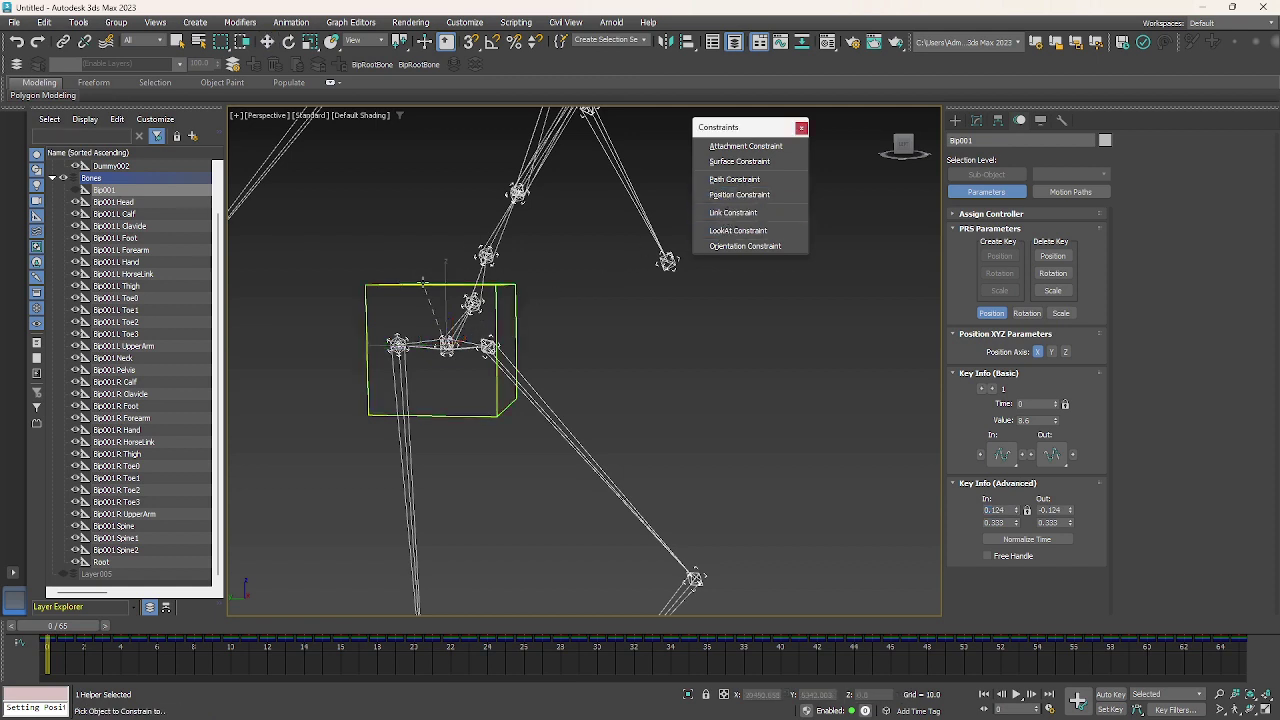
left_click(422, 284)
scroll(569, 415, "down", 5)
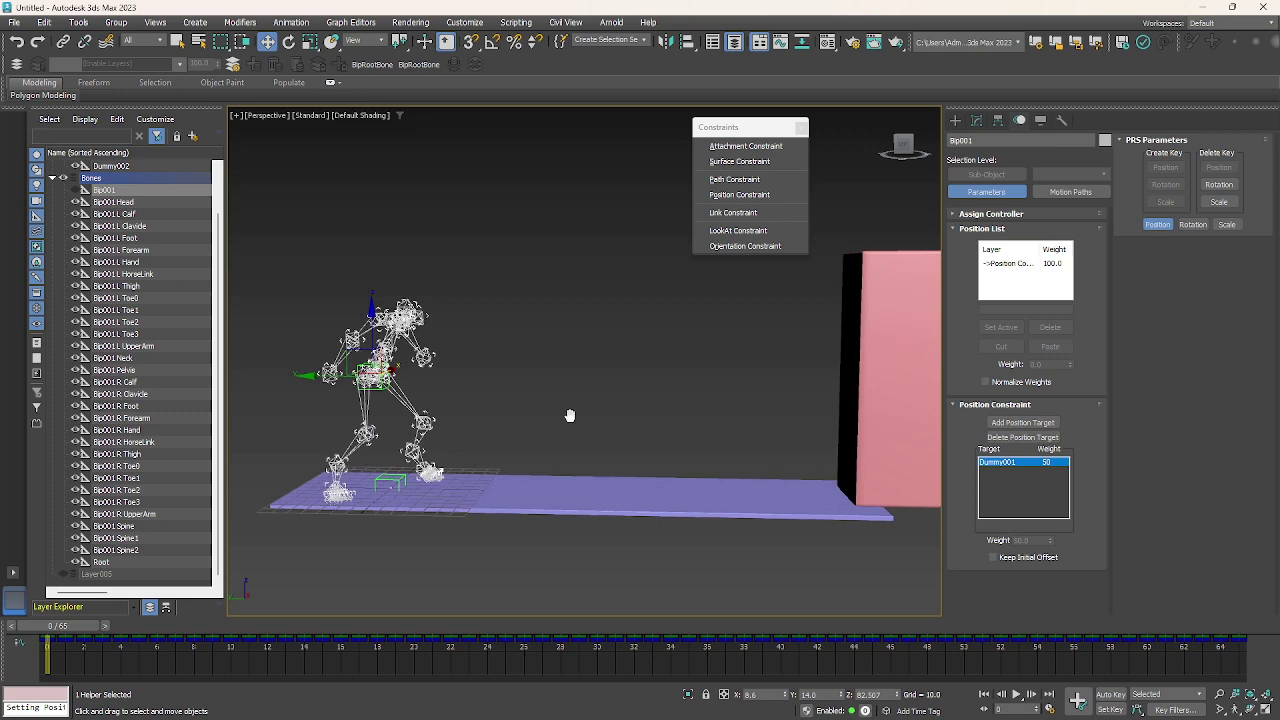
scroll(569, 415, "down", 3)
left_click_drag(55, 632, 47, 675)
key("w")
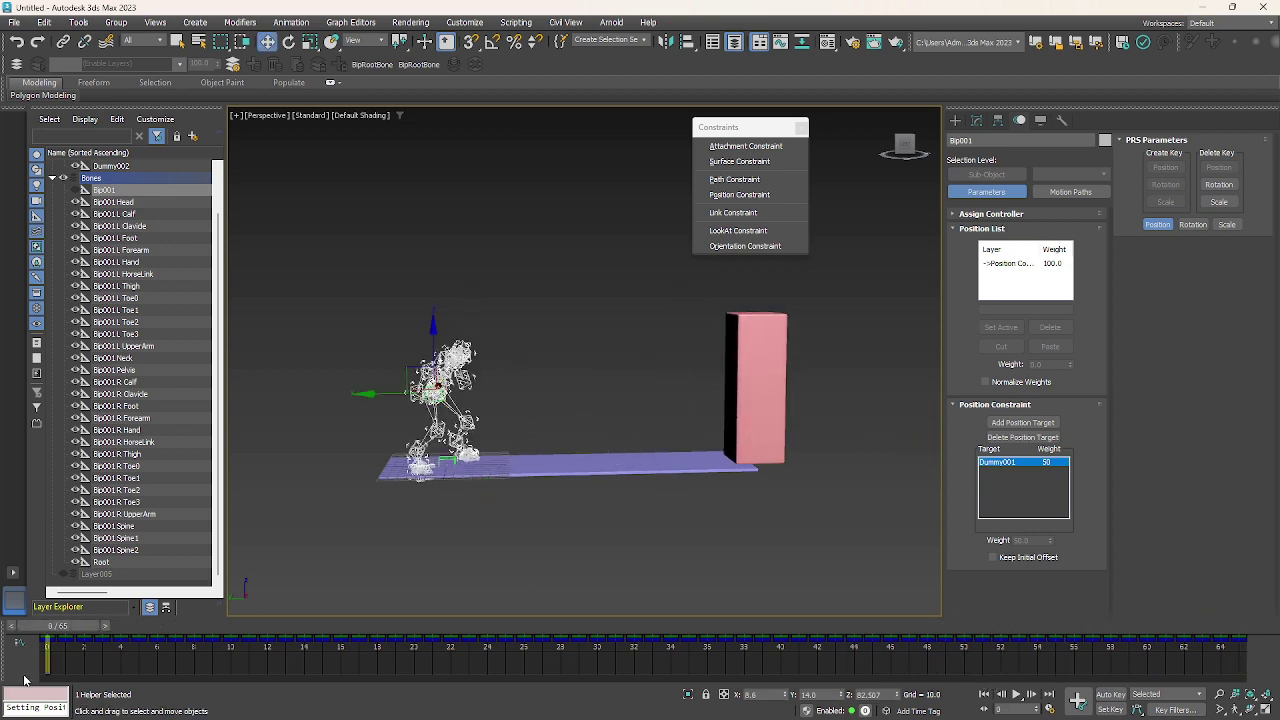
- Select Dummy002 and advance to frame 3 to compare its height with the platform from a side view
left_click(436, 548)
left_click(448, 466)
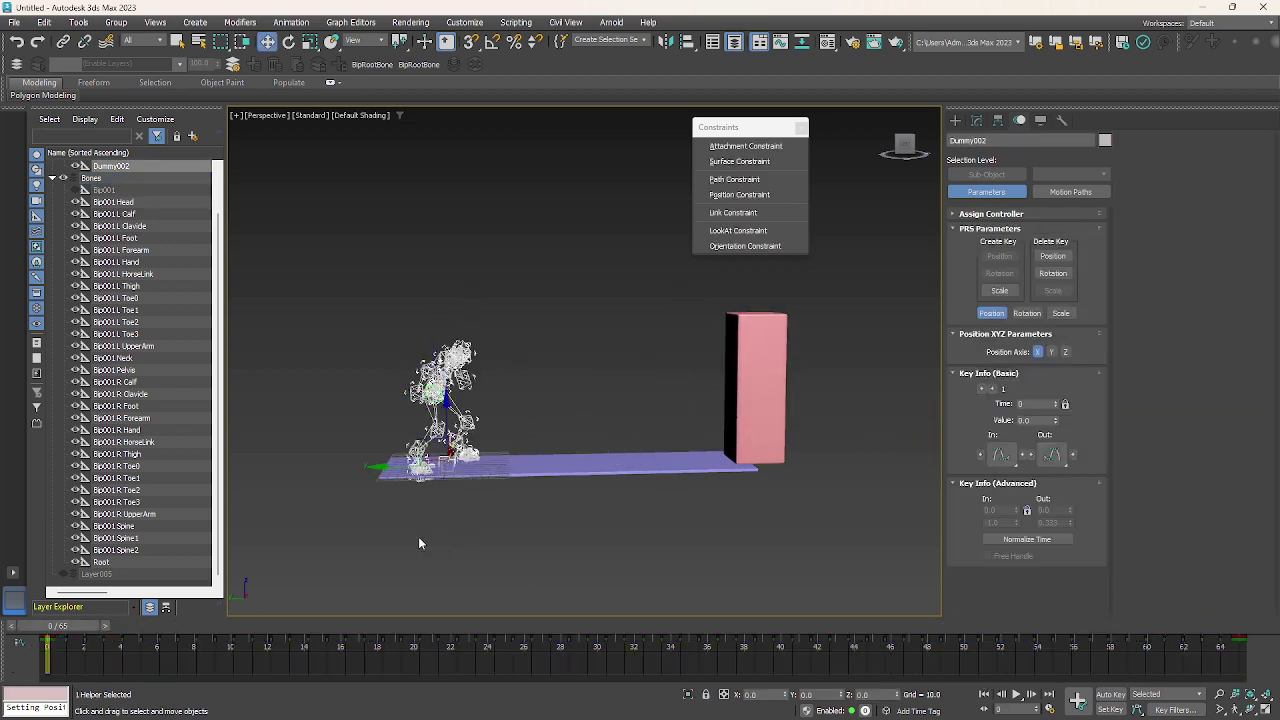
left_click_drag(72, 631, 110, 637)
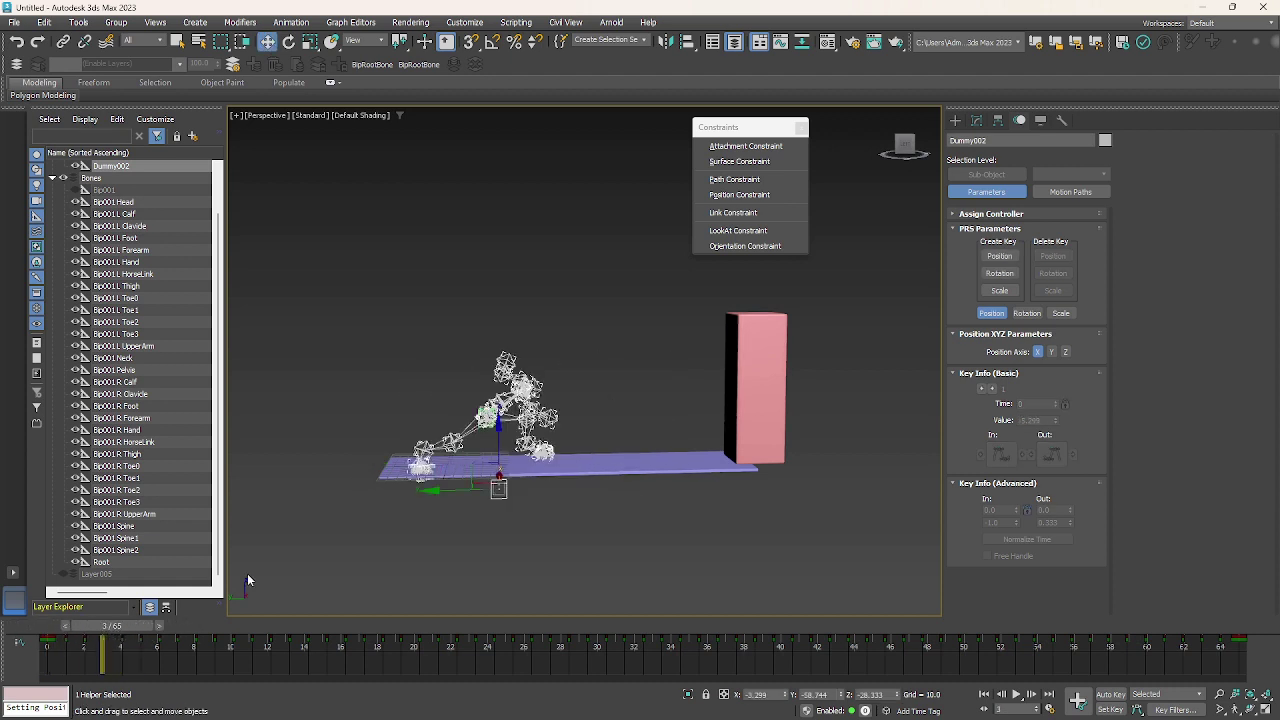
middle_click_drag(467, 523, 500, 512, "alt")
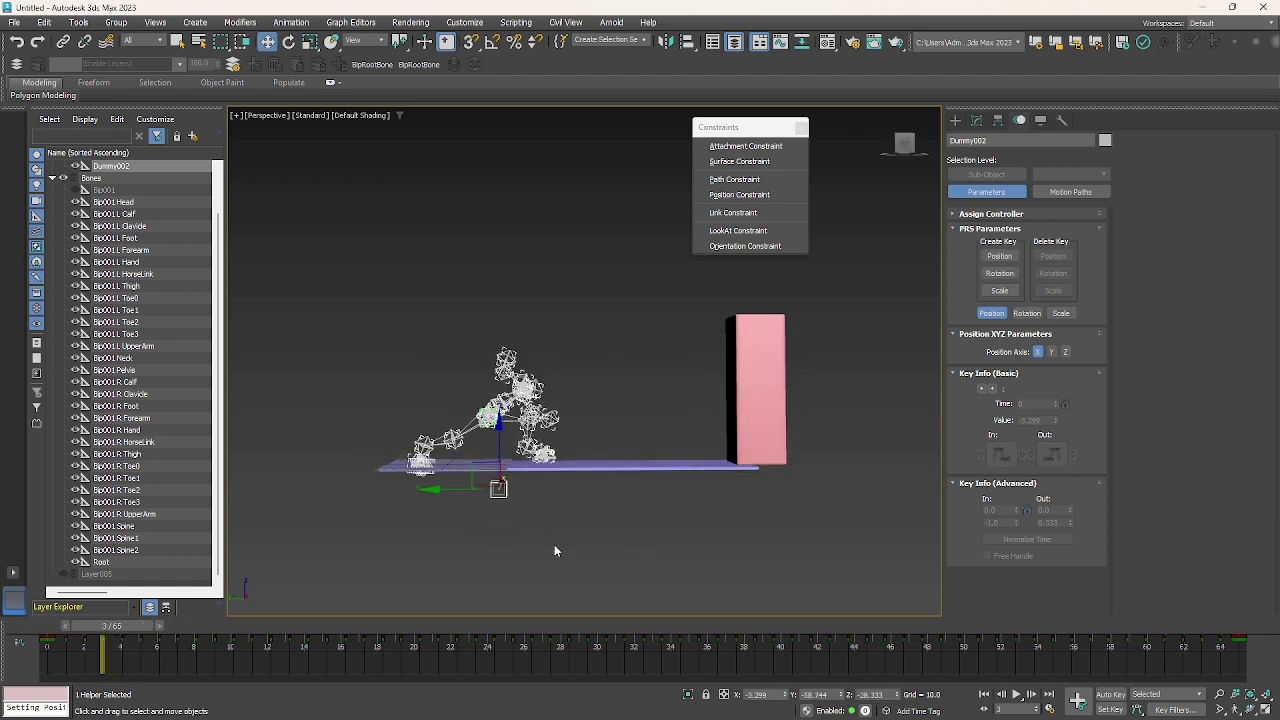
- In the Curve Editor, delete Dummy002's Z Position keys between frames 0 and 20, and set the two remaining end keys to 0
left_click(350, 22)
left_click(358, 45)
left_click_drag(537, 282, 617, 290)
key("Delete")
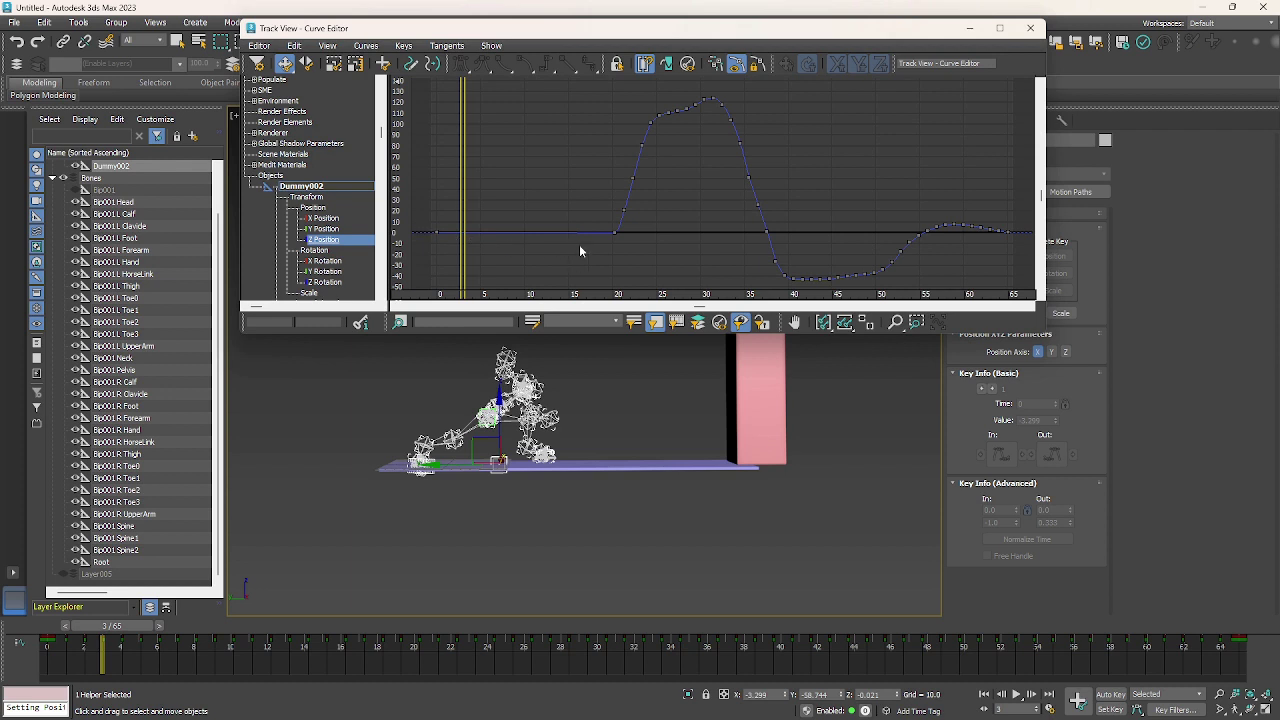
left_click_drag(418, 222, 640, 258)
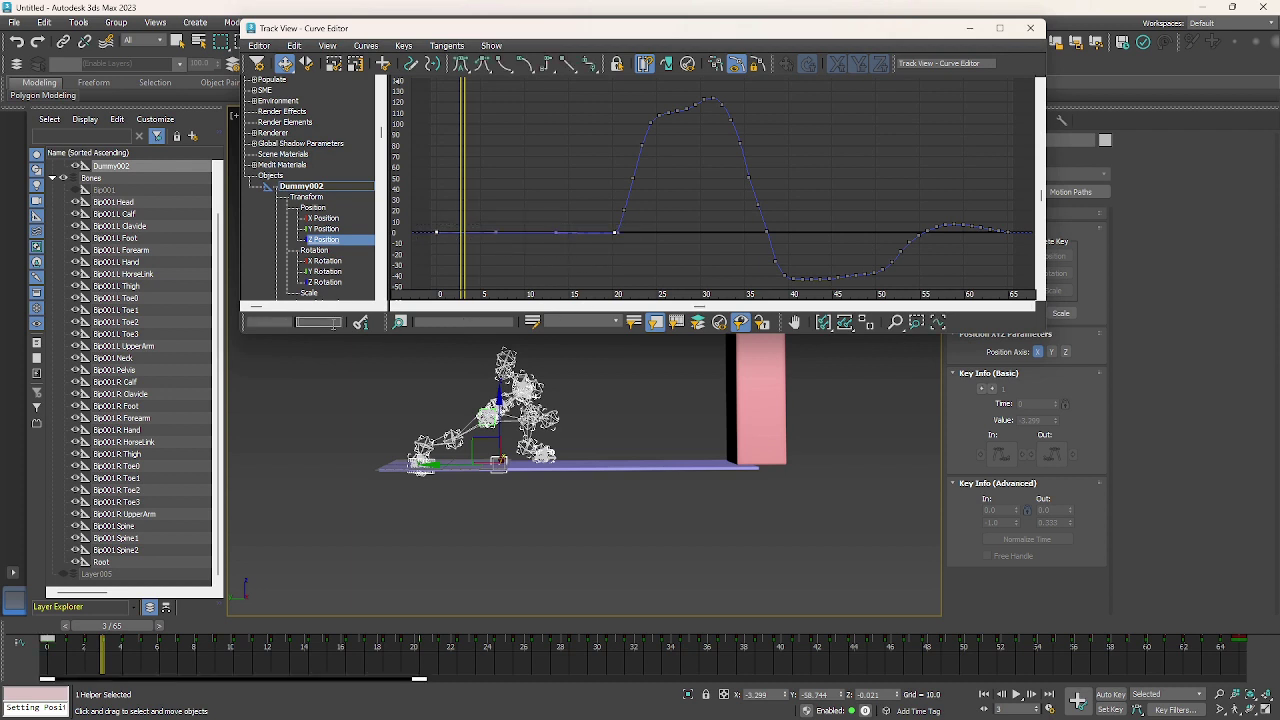
middle_click_drag(614, 227, 520, 206)
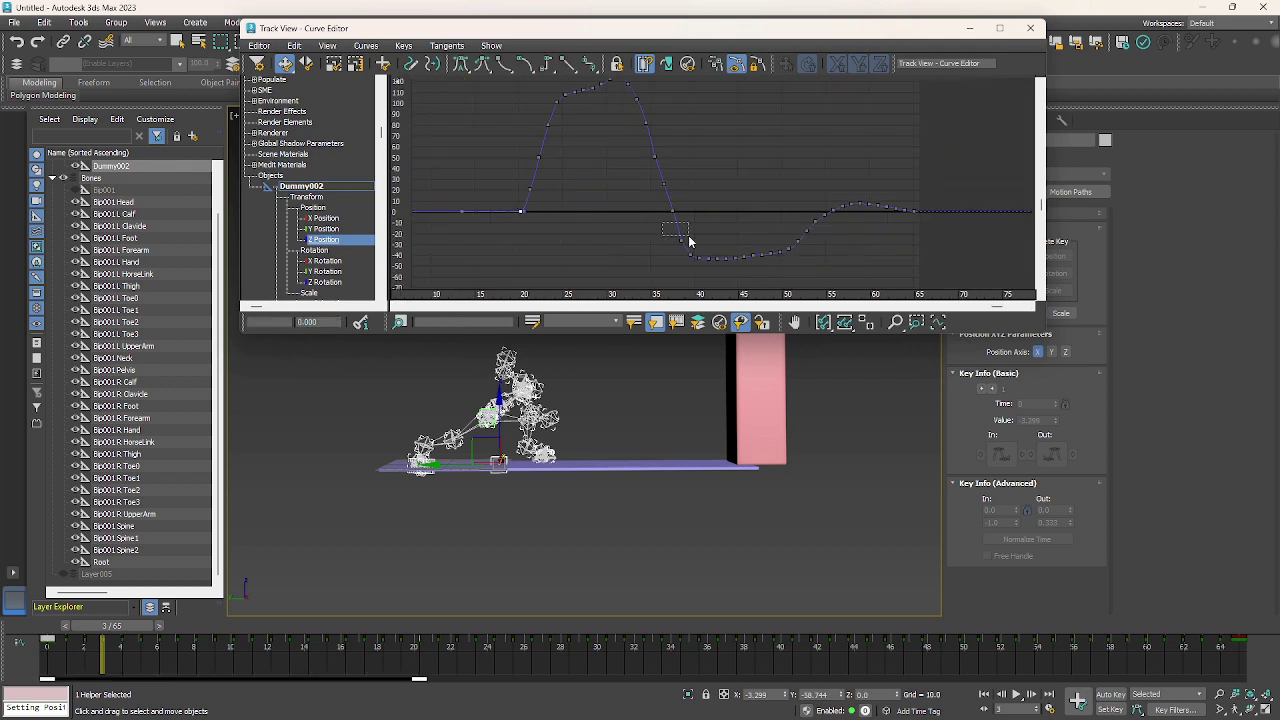
- Delete Dummy002's Z Position keys between about frame 37 and the last key, set both end keys to 0, and minimize the Curve Editor
left_click_drag(825, 273, 904, 246)
key("Delete")
key("Delete")
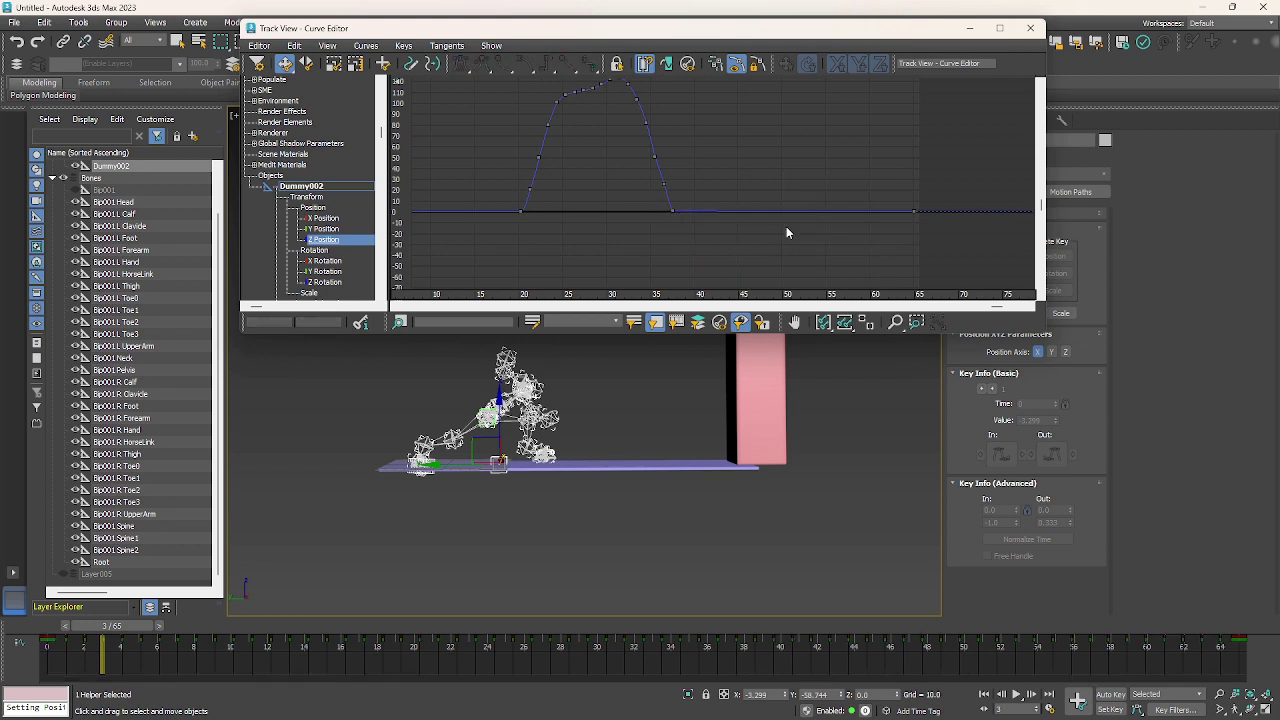
left_click(786, 211)
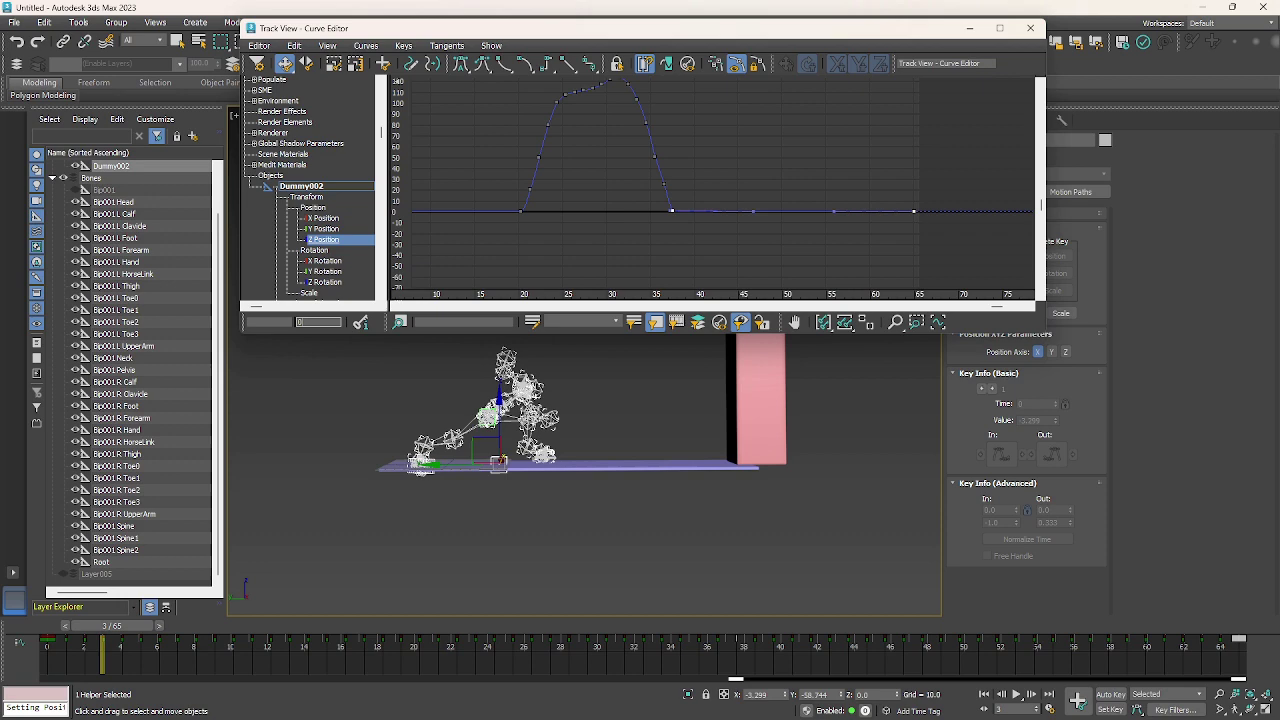
left_click(745, 241)
left_click(963, 30)
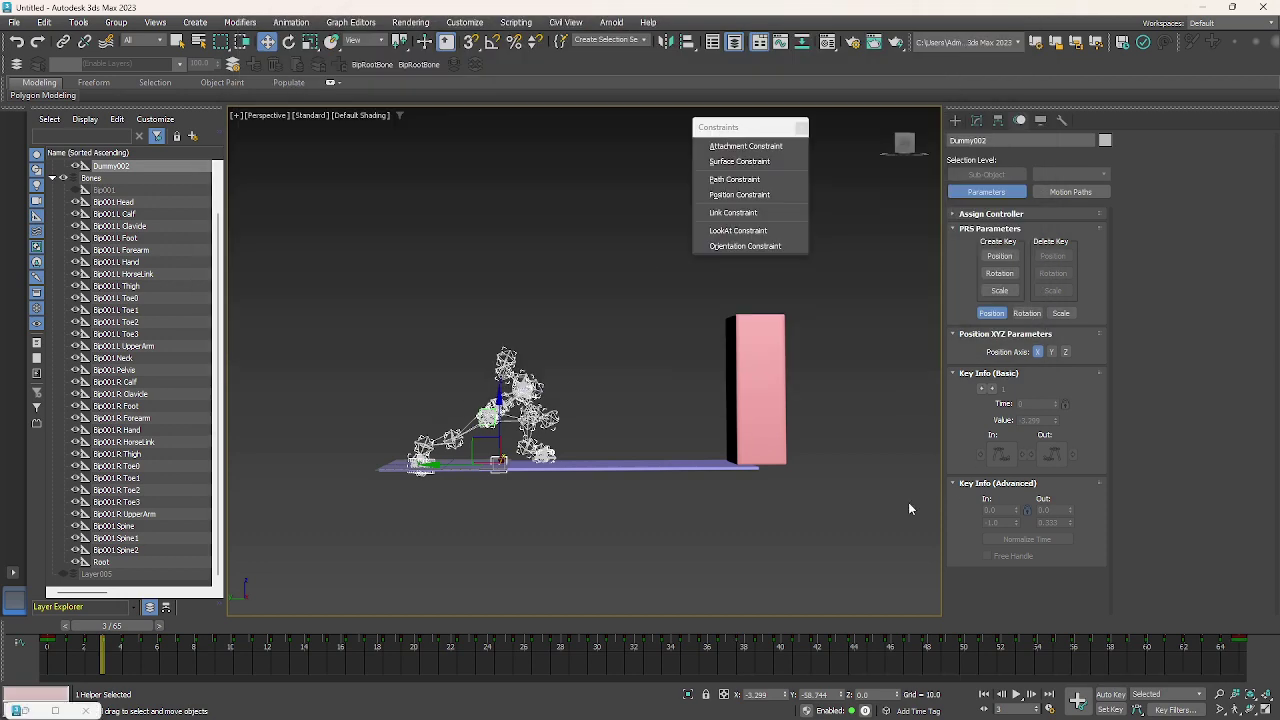
- Scrub through the jump and landing to check Dummy002's motion, stopping at frame 53, and restore the Curve Editor
left_click_drag(108, 626, 487, 645)
key("w")
middle_click_drag(672, 449, 614, 482)
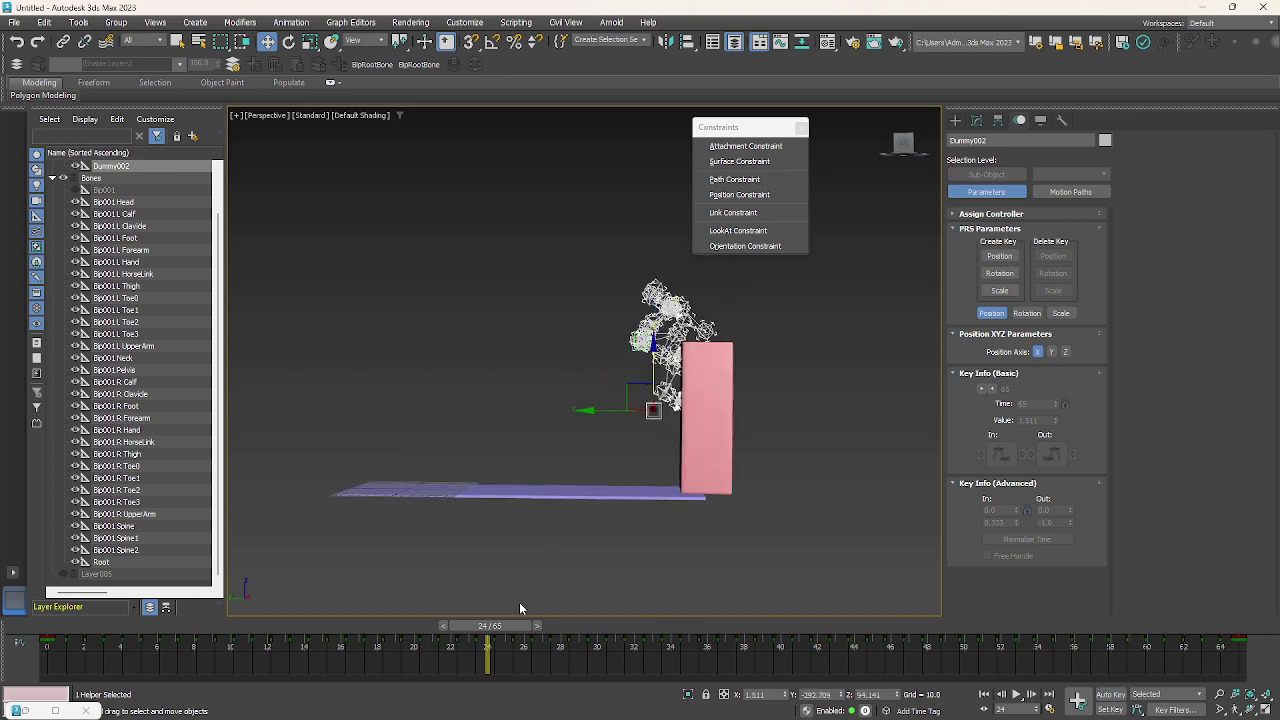
left_click_drag(516, 626, 836, 668)
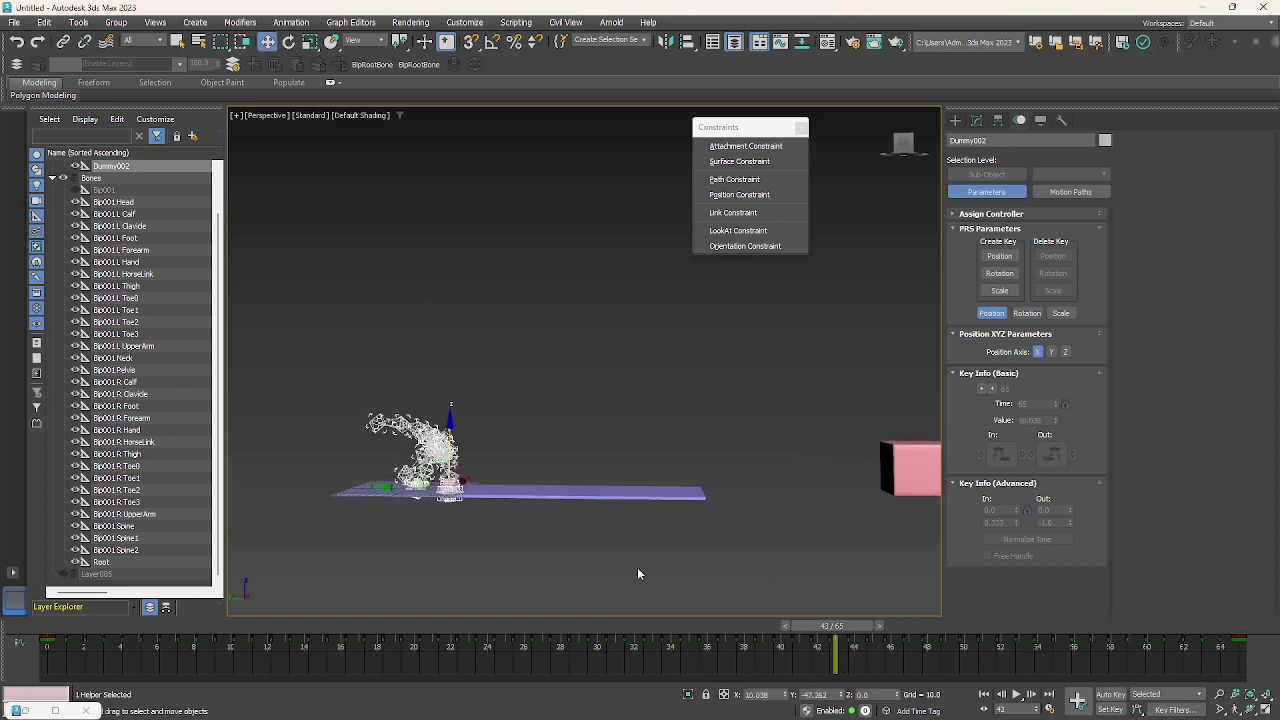
left_click_drag(826, 636, 1048, 674)
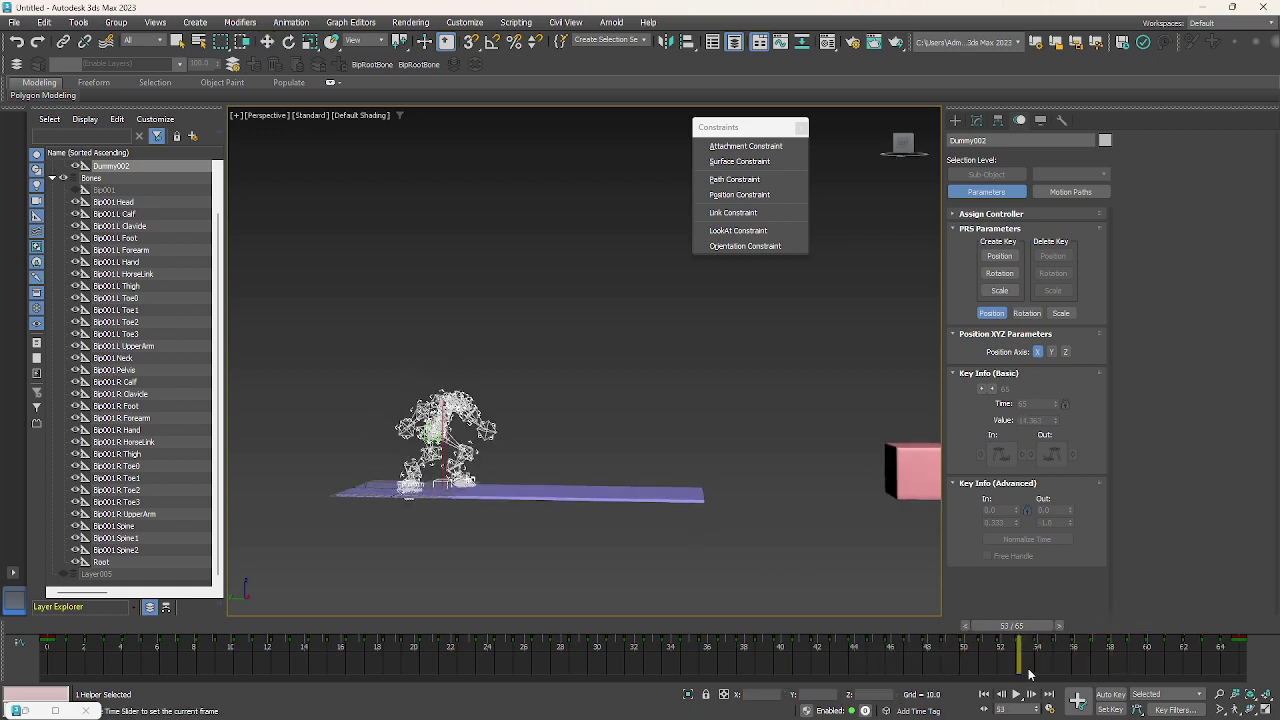
key("w")
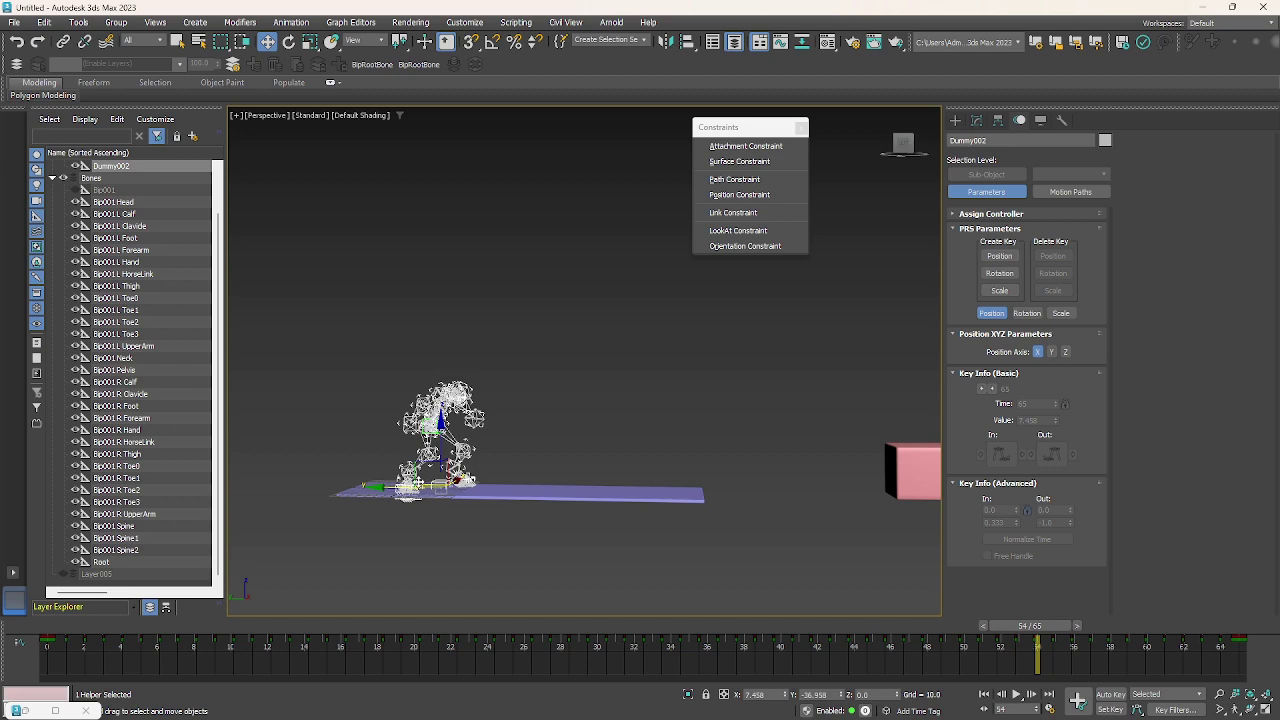
left_click_drag(1053, 629, 1012, 632)
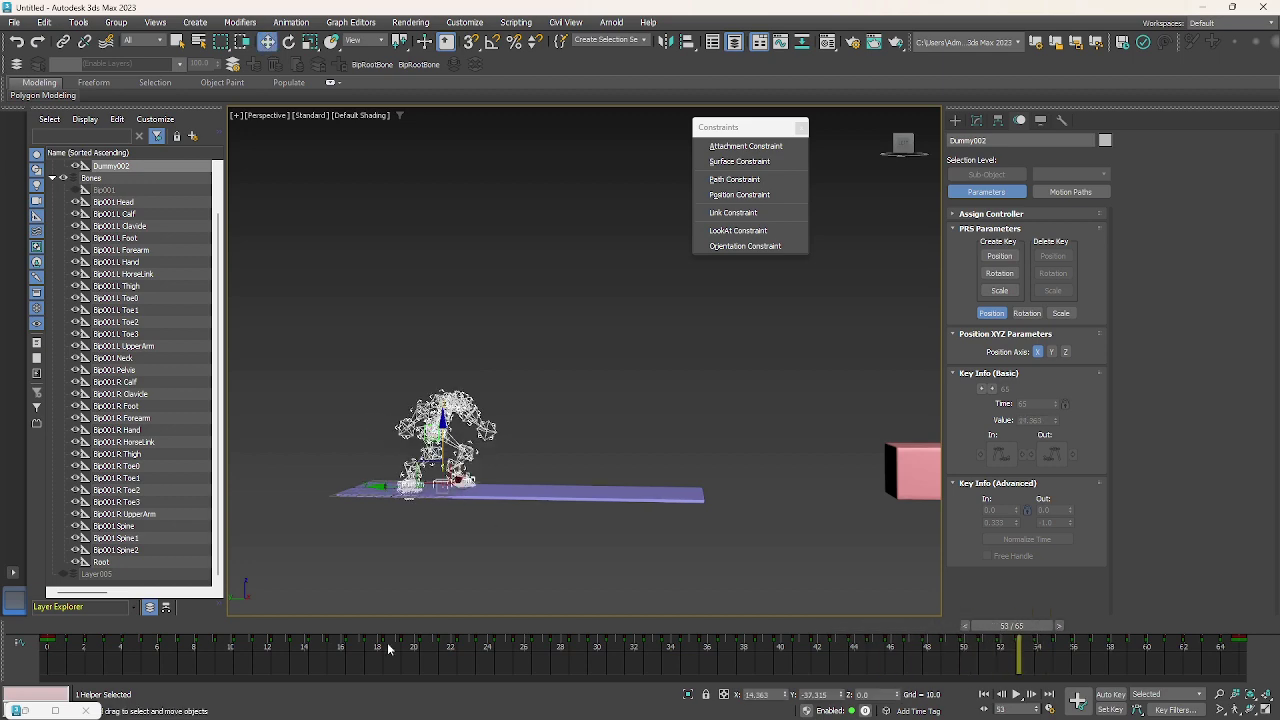
left_click(32, 713)
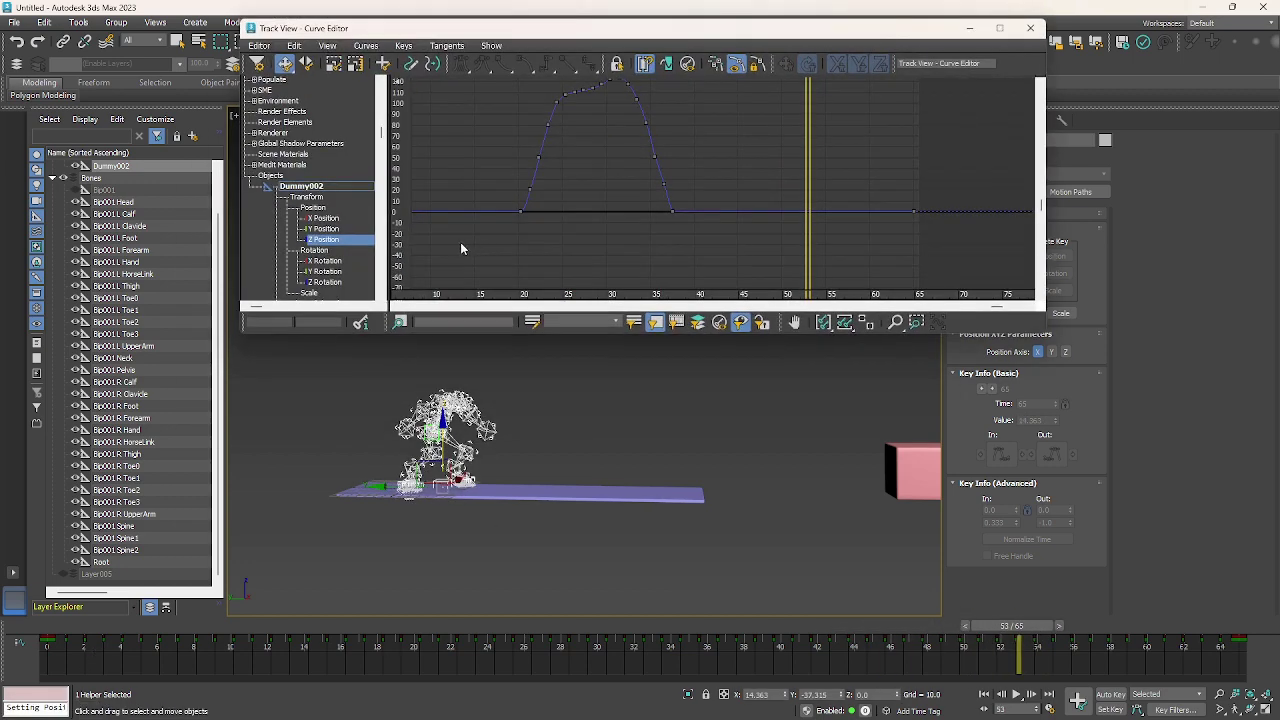
- In the Curve Editor, flatten Dummy002's X Position curve at 0 by deleting the keys between its first and last key, then minimize the editor
left_click(323, 218)
middle_click_drag(550, 211, 616, 196)
middle_click_drag(441, 190, 480, 183)
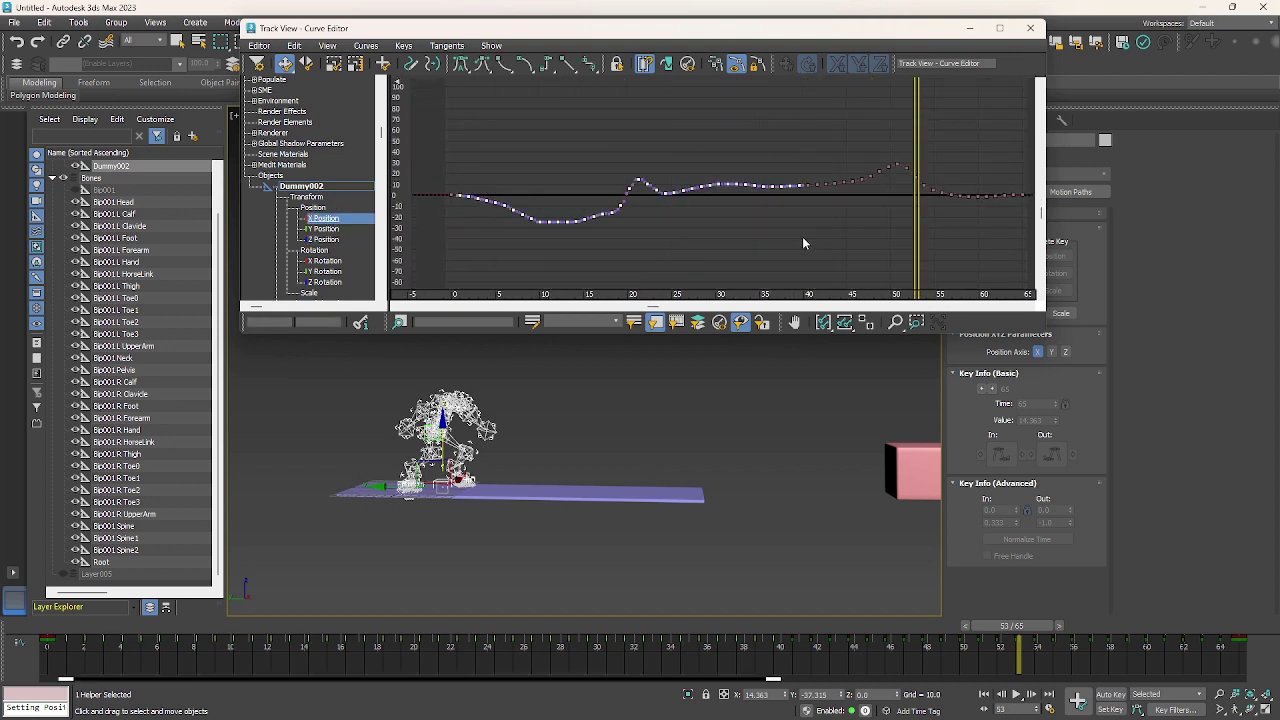
middle_click_drag(802, 236, 668, 181)
left_click_drag(566, 128, 831, 229)
key("Delete")
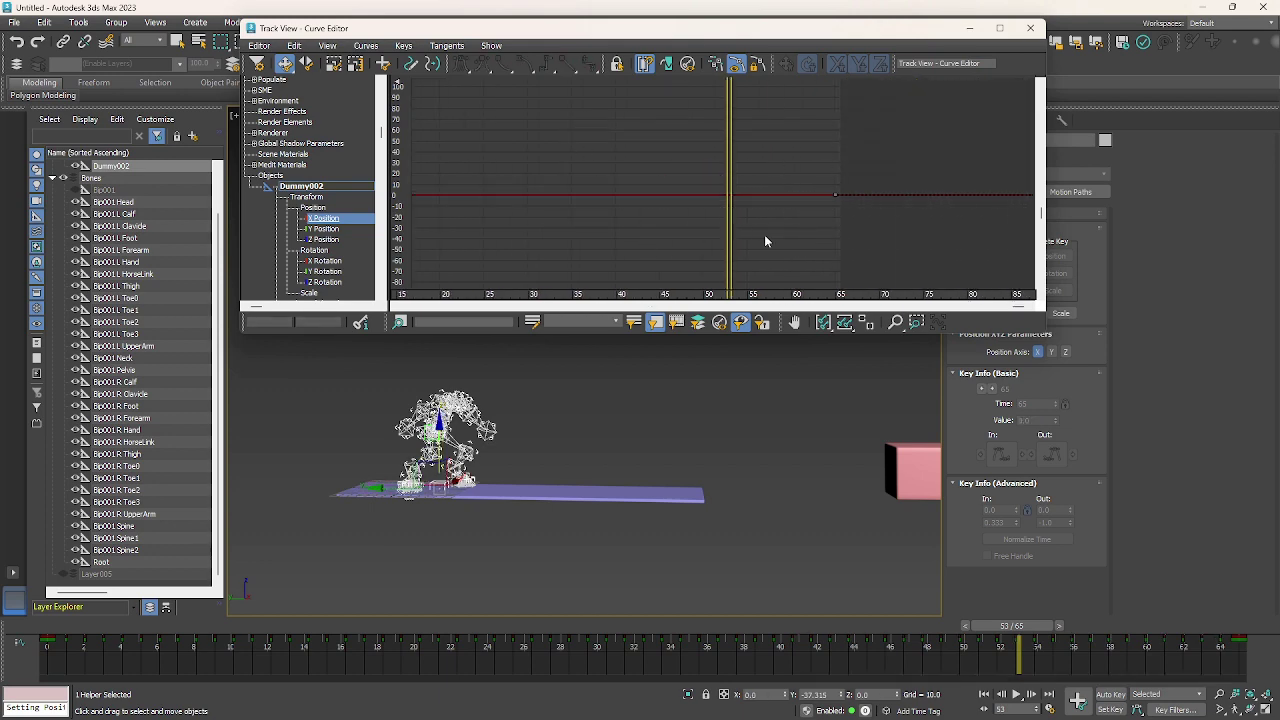
middle_click_drag(588, 220, 783, 232)
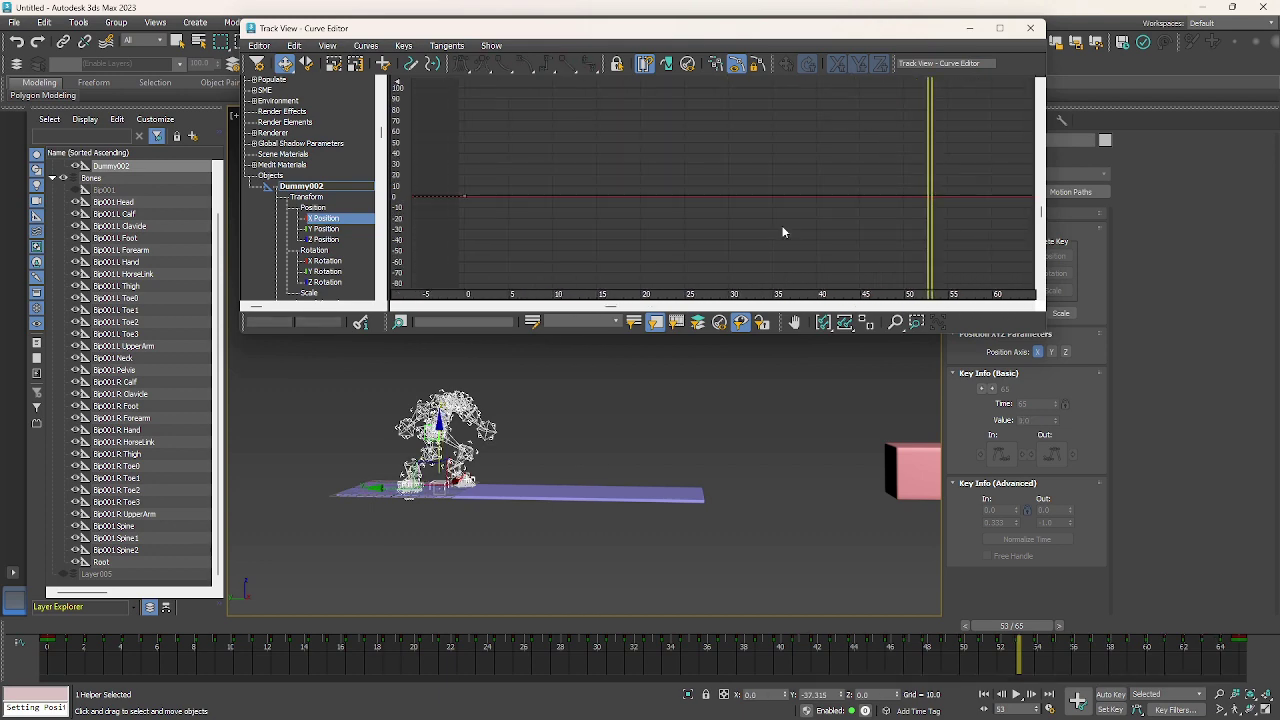
left_click(969, 29)
- Scrub the timeline back to frame 0 to check Dummy002's motion along the platform, and clear the selection
left_click_drag(1028, 632, 118, 590)
key("w")
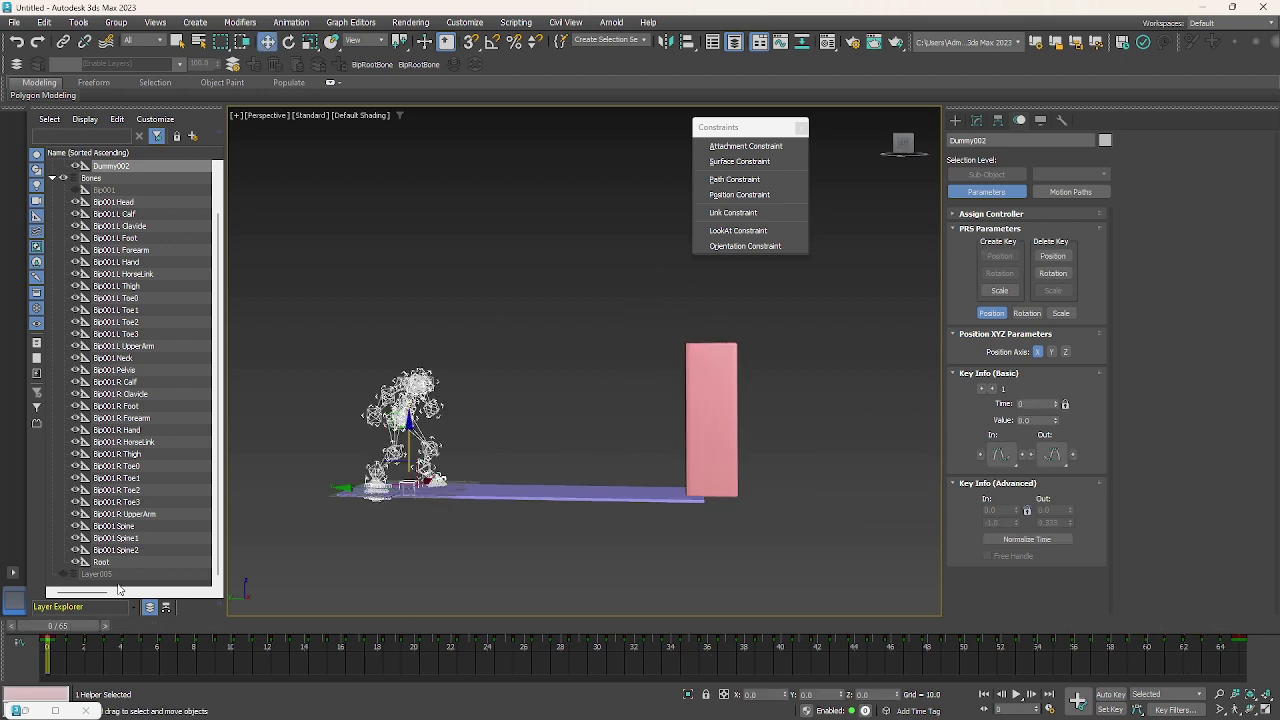
left_click(536, 469)
middle_click_drag(536, 469, 560, 486)
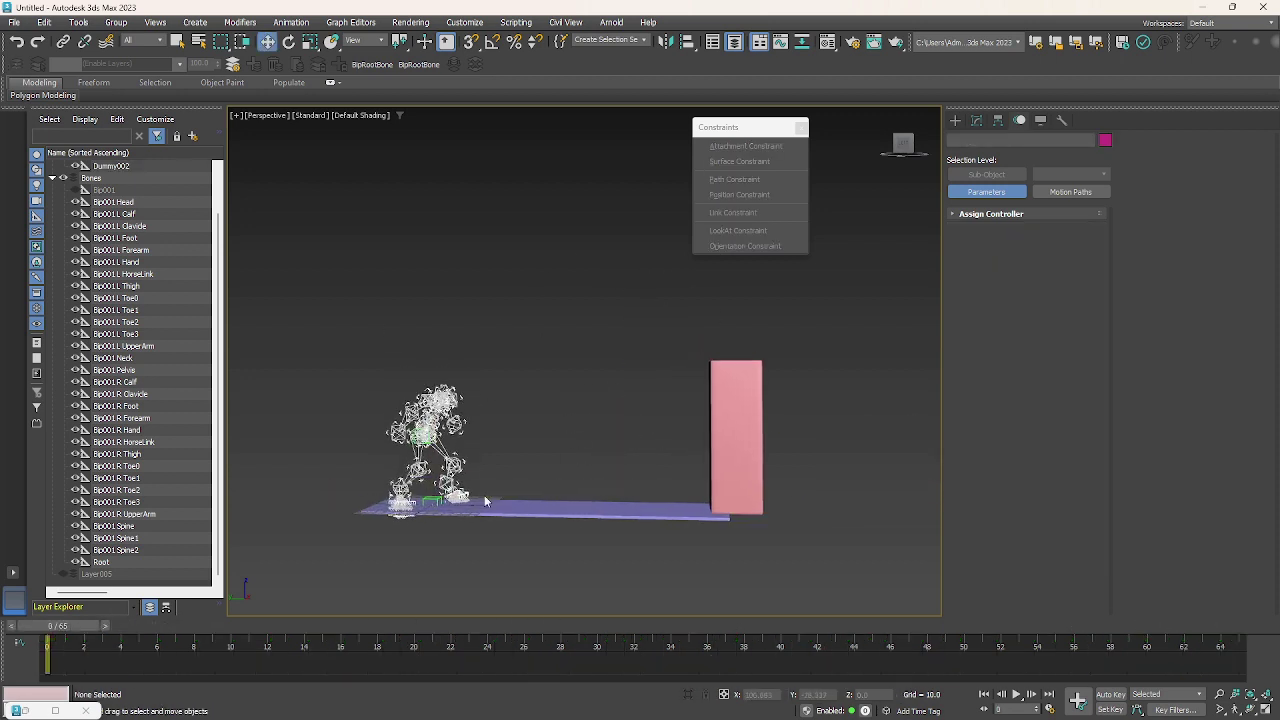
- Select all helpers in the Bones layer, including Bip001 and Root
left_click(101, 562)
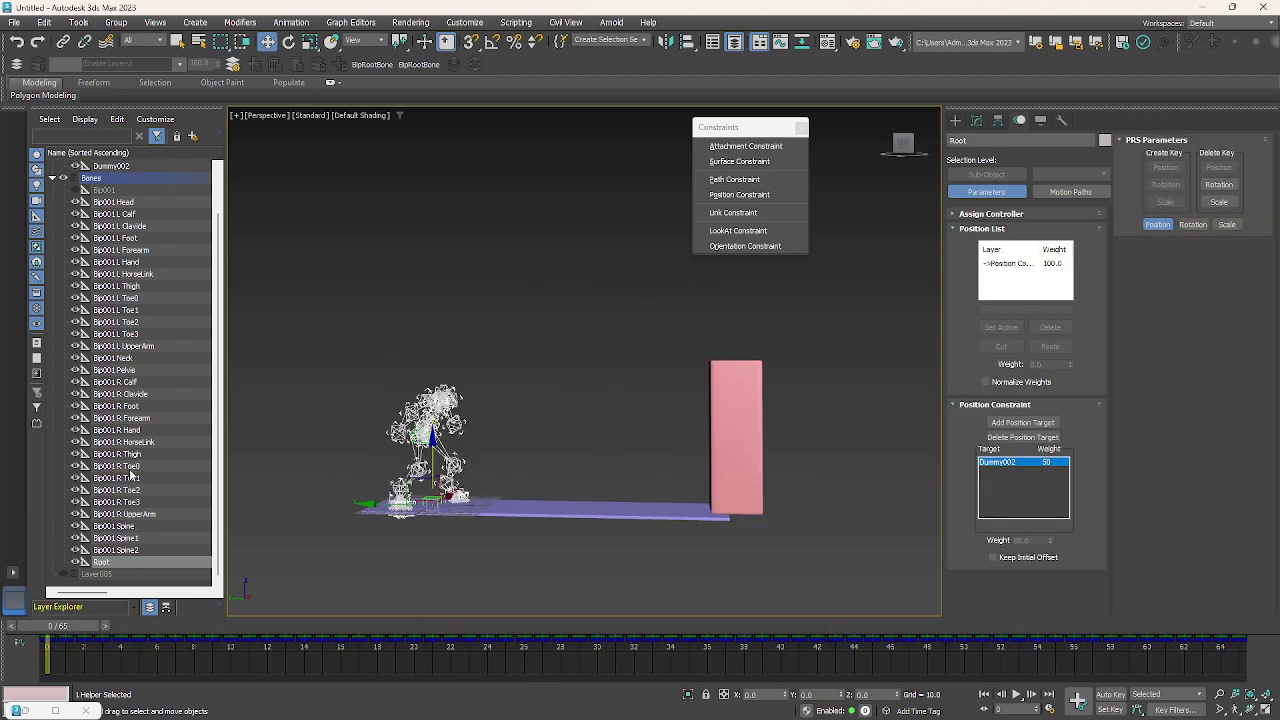
scroll(96, 364, "up", 1)
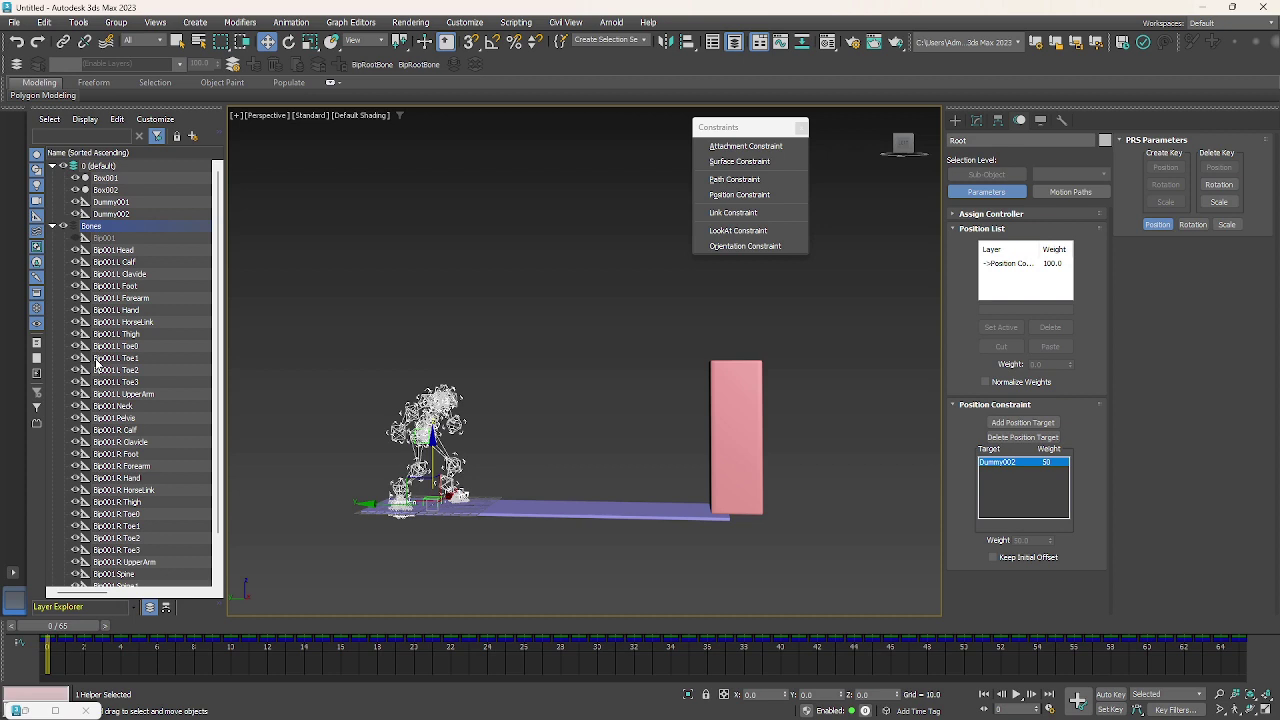
double_click(103, 240)
scroll(140, 340, "down", 1)
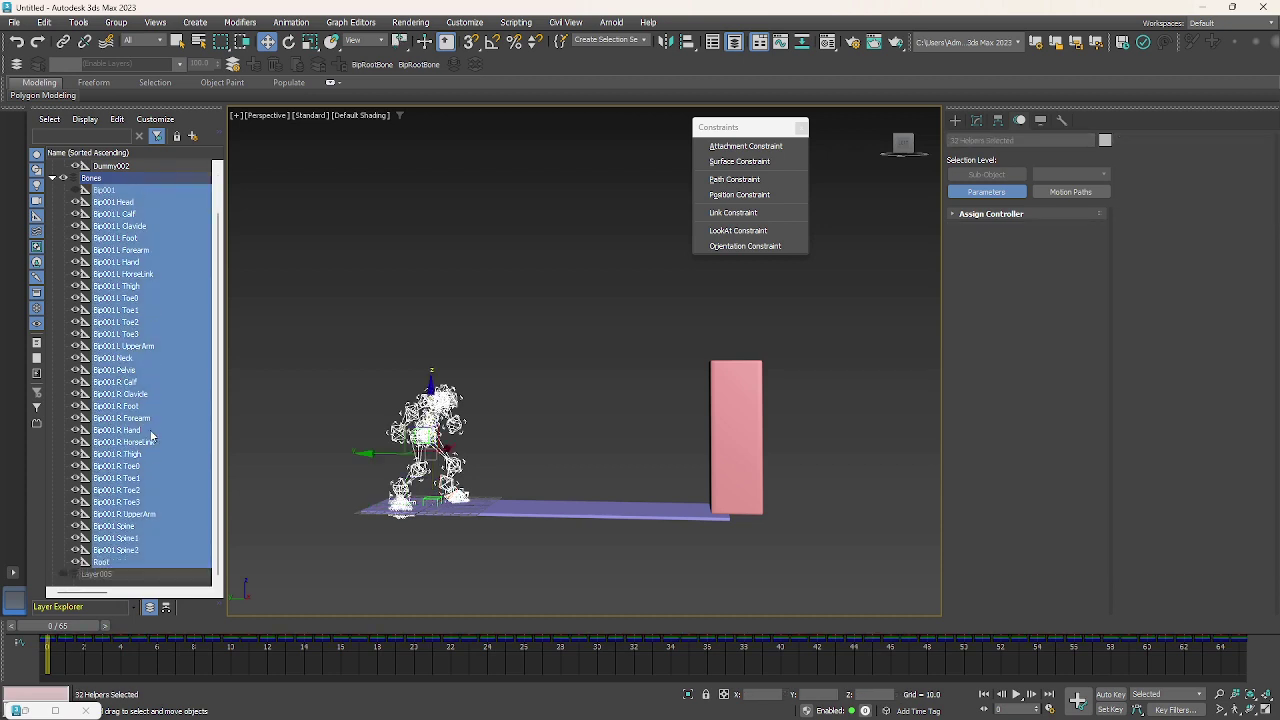
scroll(125, 549, "up", 1)
middle_click_drag(438, 563, 493, 575)
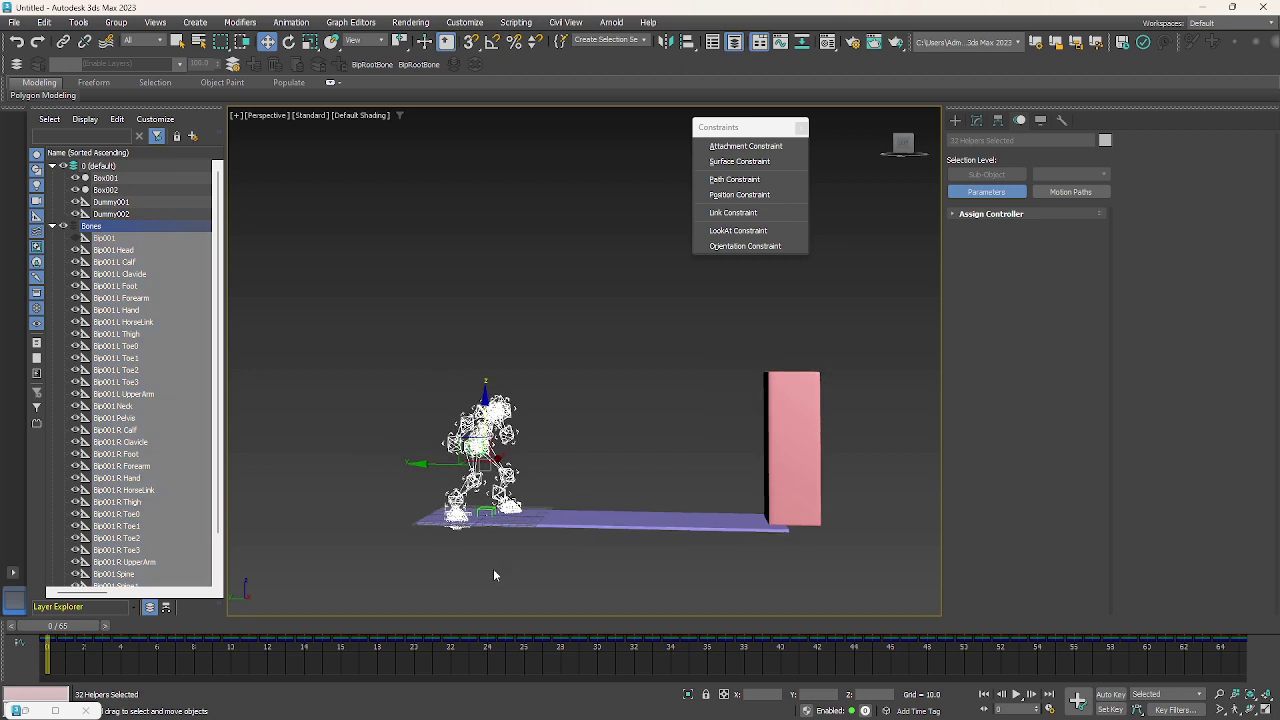
- Export only the selected helpers as the FBX file RootMotion_Biped-Unreal_Final with animation baked from frame 0 to 65
left_click(14, 22)
mouse_move(50, 234)
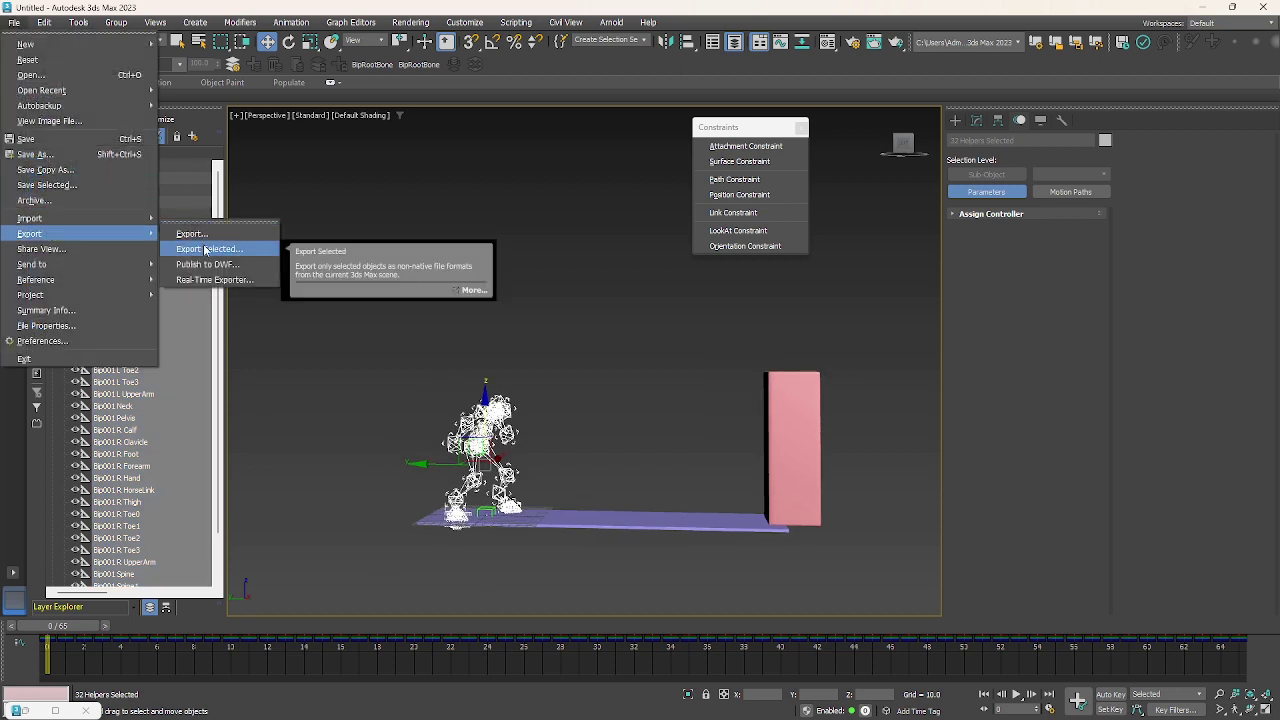
left_click(206, 249)
left_click(134, 104)
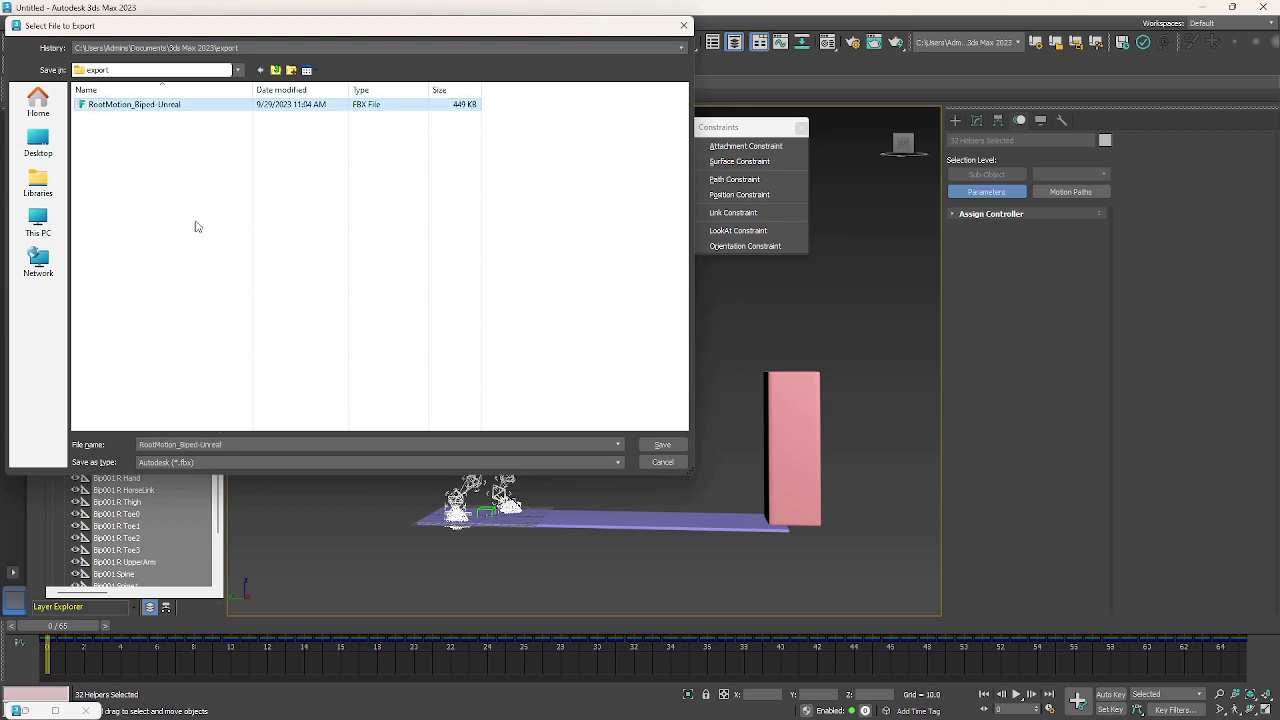
left_click(247, 444)
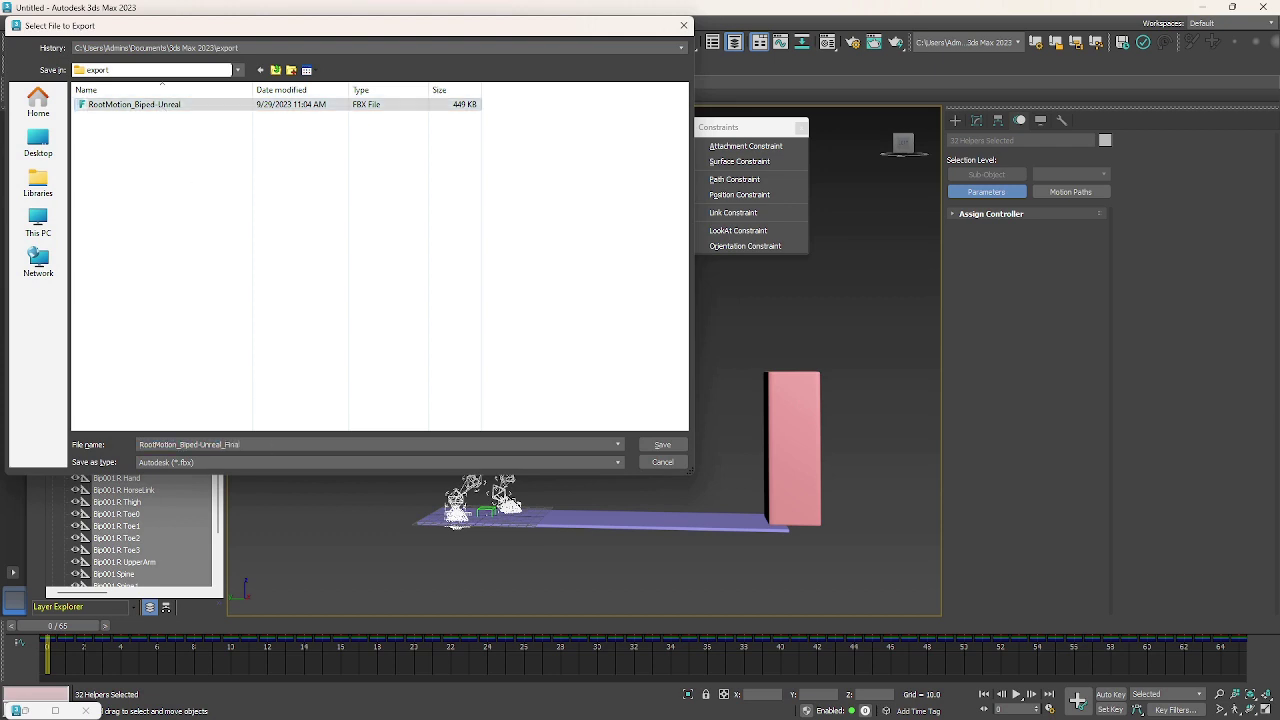
left_click(664, 445)
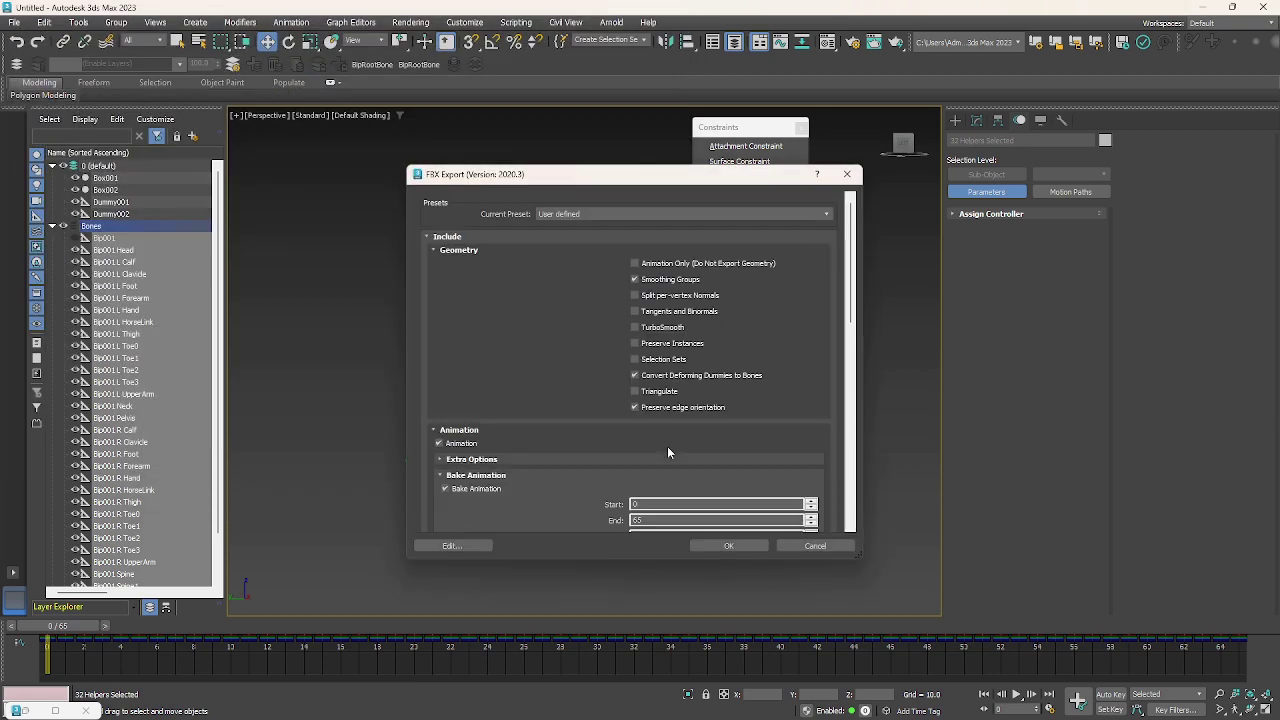
left_click(742, 548)
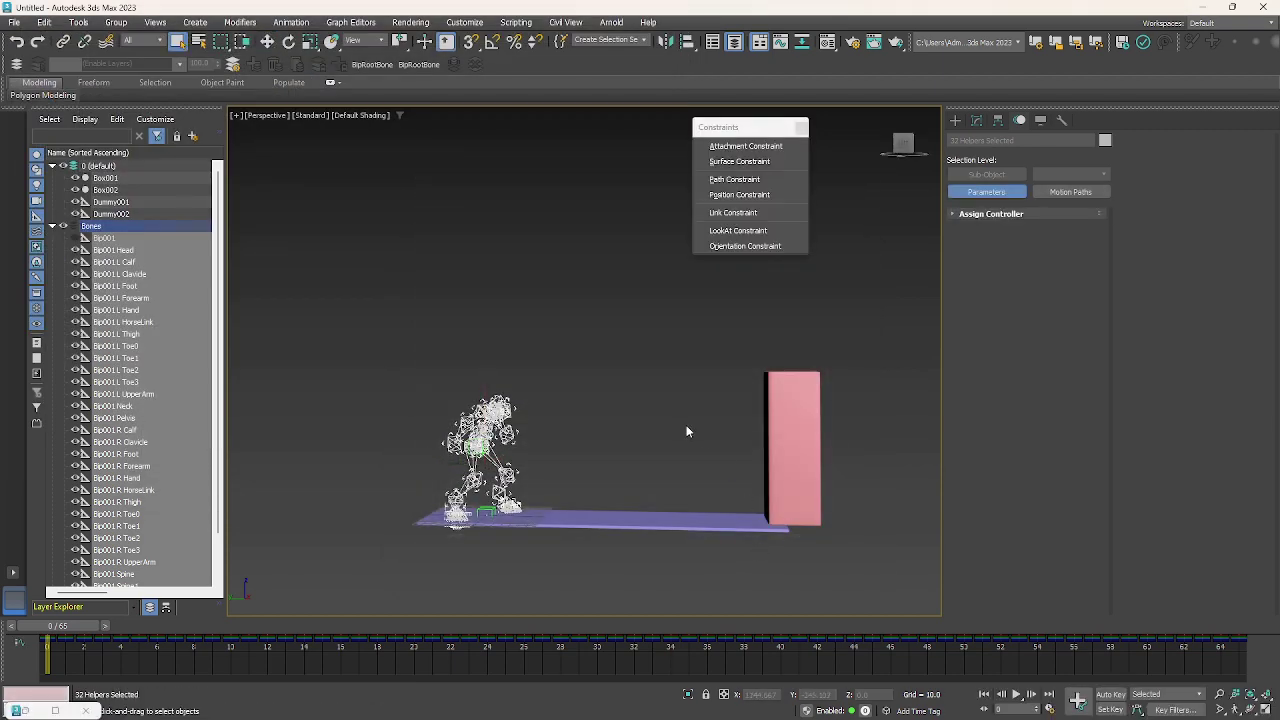
- Reset the scene and import RootMotion_Biped-Unreal_Final.fbx from the export folder with the current FBX import options
left_click(636, 384)
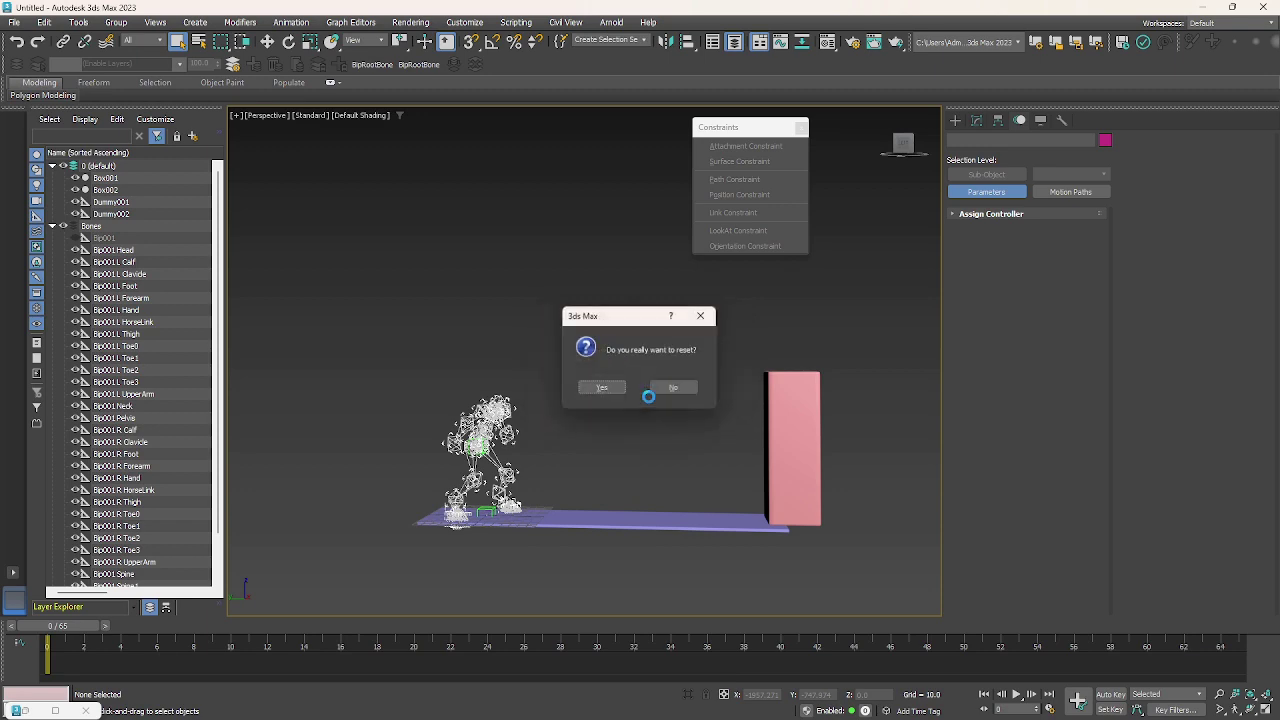
left_click(606, 390)
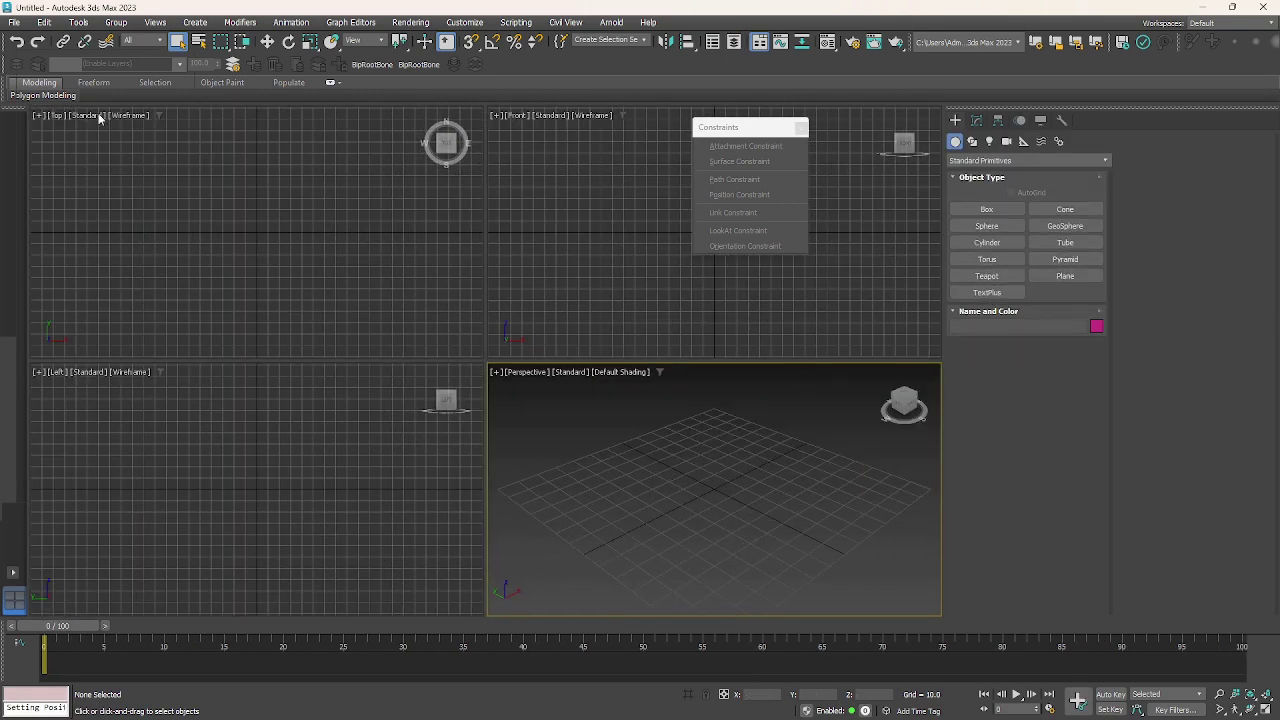
left_click(14, 22)
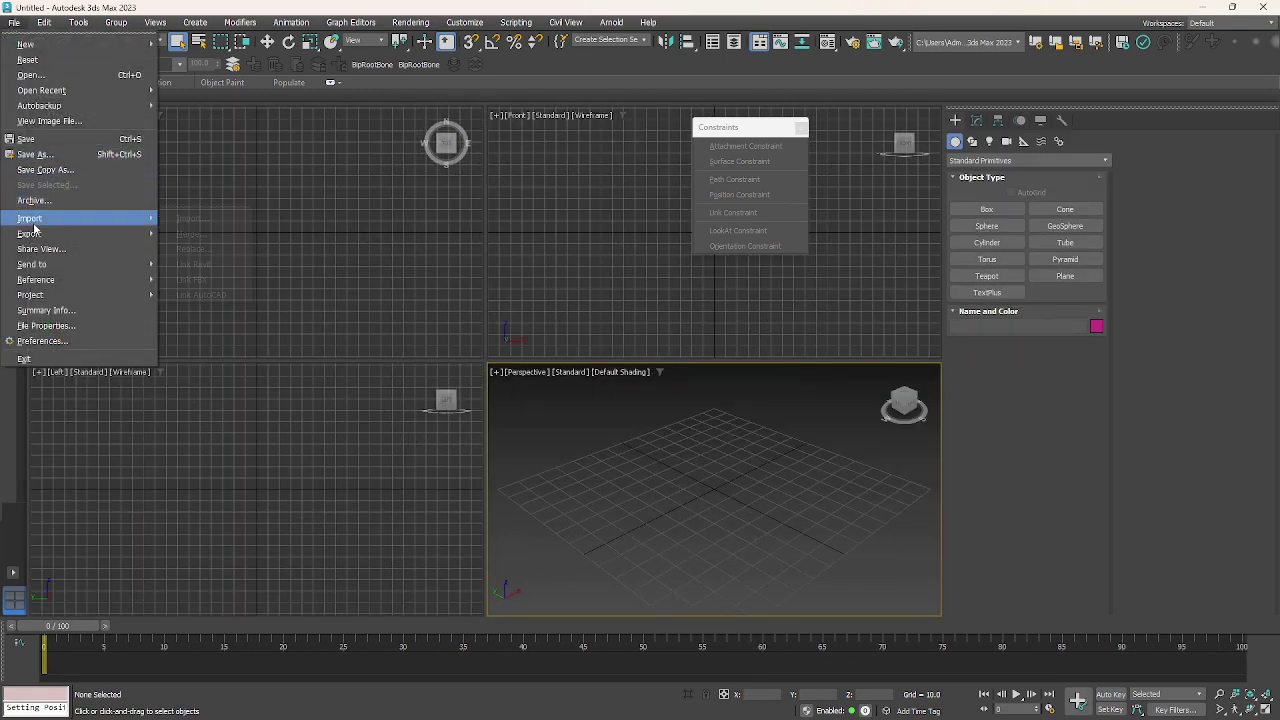
left_click(216, 220)
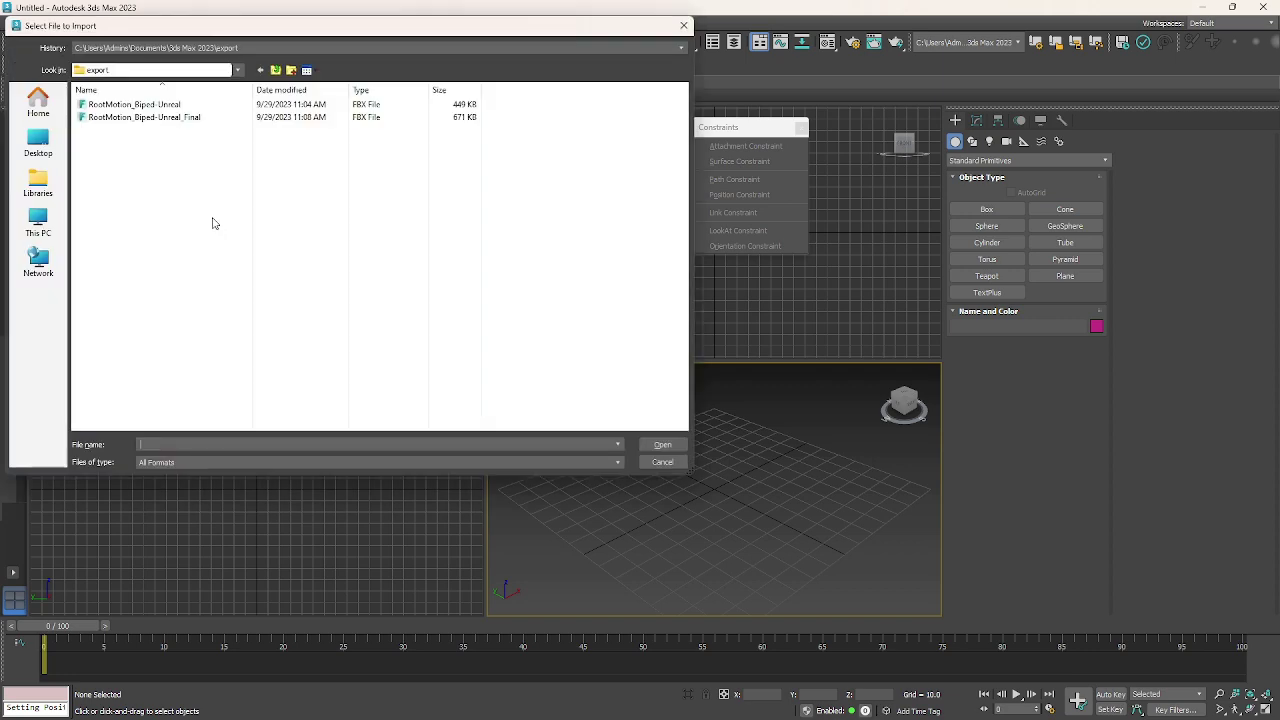
left_click(194, 118)
left_click(665, 446)
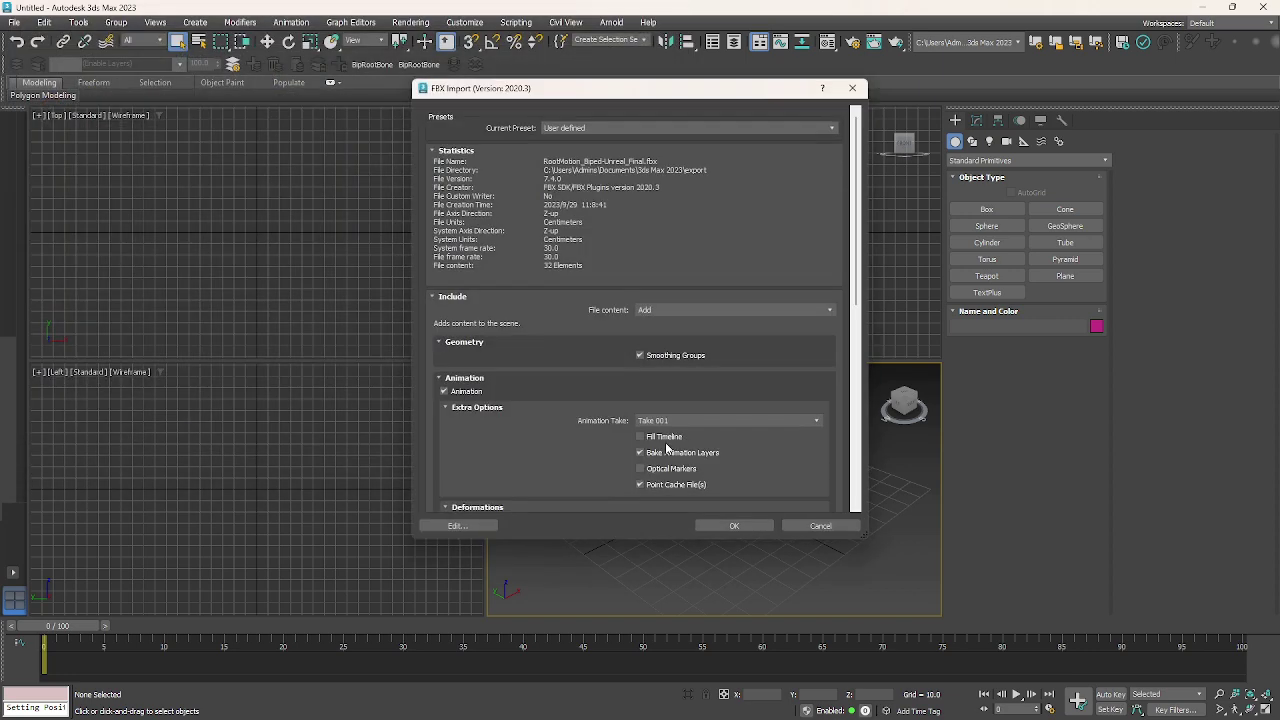
left_click(730, 525)
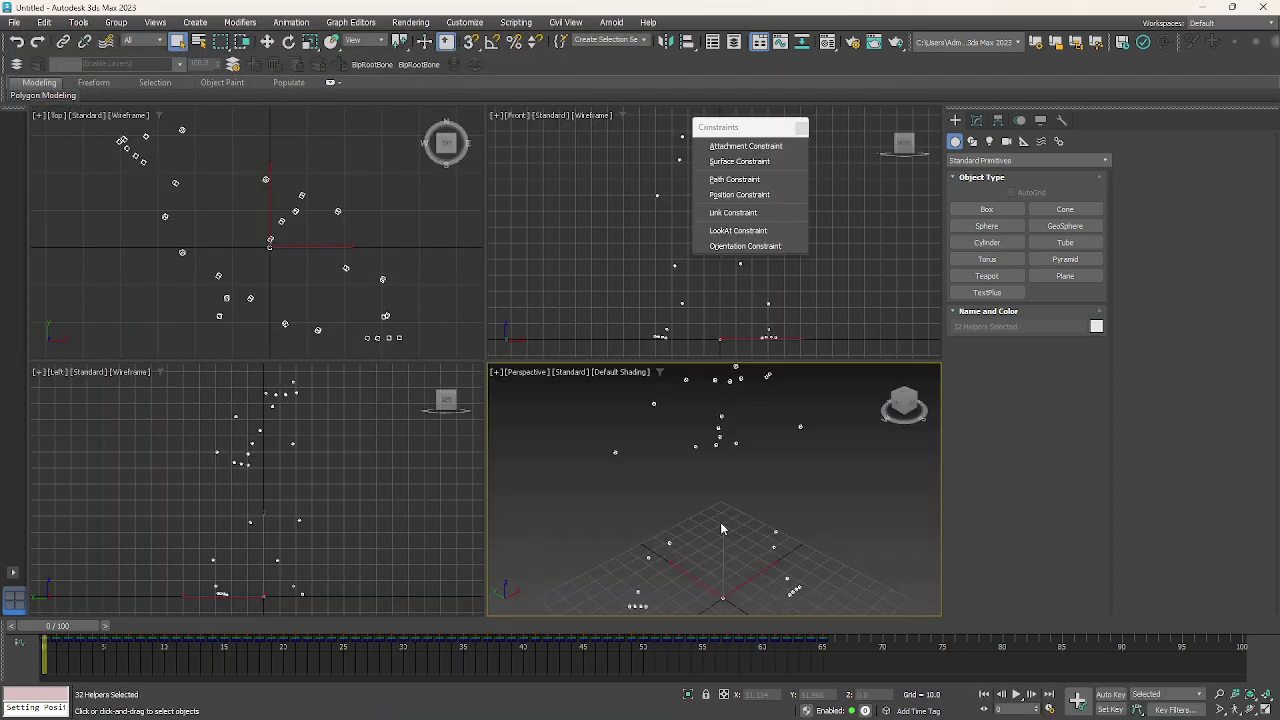
- Maximize the Perspective viewport, select the imported helpers and shorten the timeline so it ends at frame 65
middle_click_drag(729, 522, 728, 534, "alt")
key("alt+w")
scroll(728, 532, "down", 3)
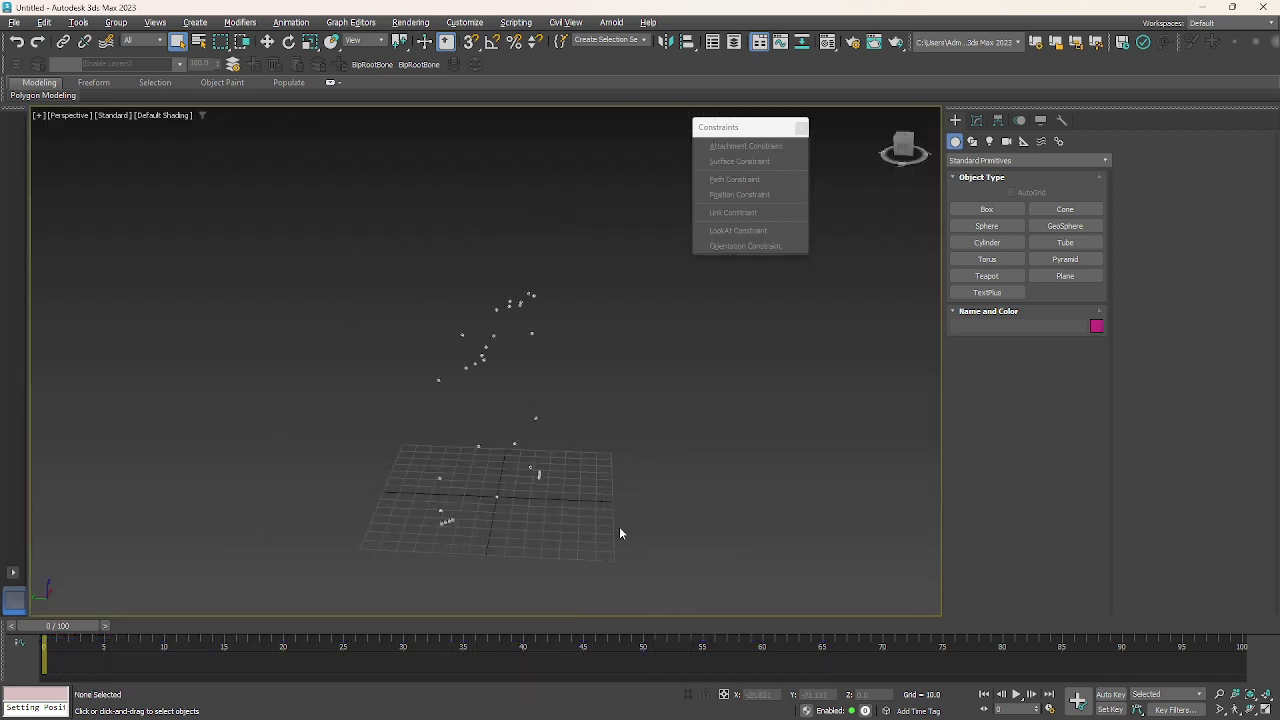
key("ctrl+a")
left_click_drag(820, 629, 827, 629)
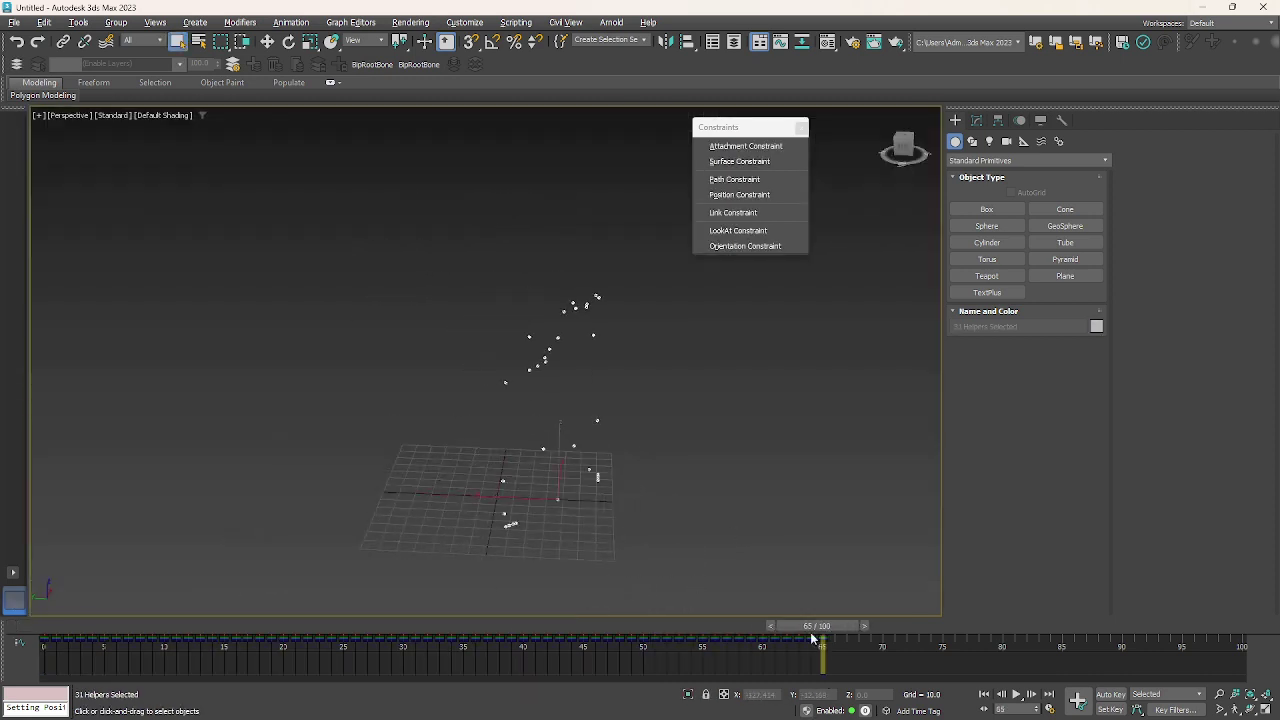
right_click_drag(811, 641, 1152, 682, "ctrl+alt")
right_click_drag(1100, 648, 1091, 653, "ctrl+alt")
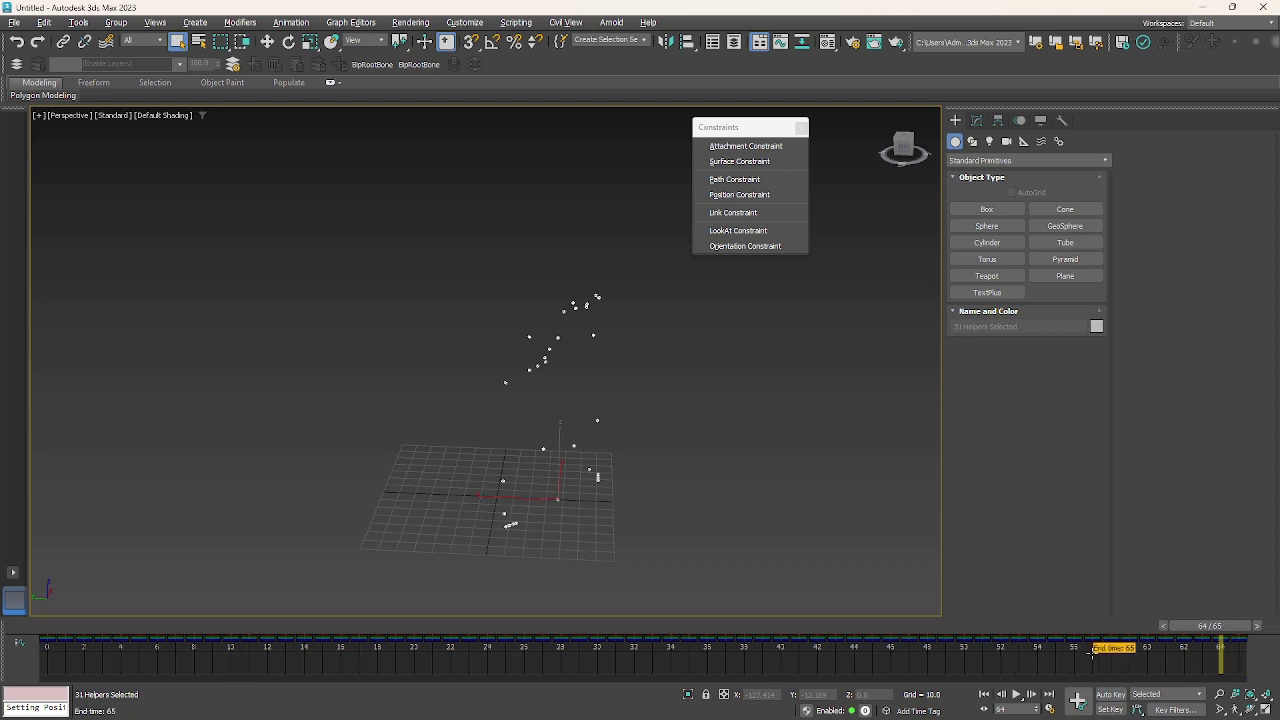
- Scrub the imported animation from frame 0 to frame 65 from a side view to check the skeleton's motion
left_click_drag(1011, 627, 46, 628)
scroll(598, 470, "down", 3)
middle_click_drag(598, 480, 546, 537, "alt")
left_click(545, 542)
left_click_drag(49, 641, 1240, 667)
- Select the Root helper, show its Modify settings, and scrub through the timeline to frame 65 to check its root motion
scroll(595, 537, "up", 5)
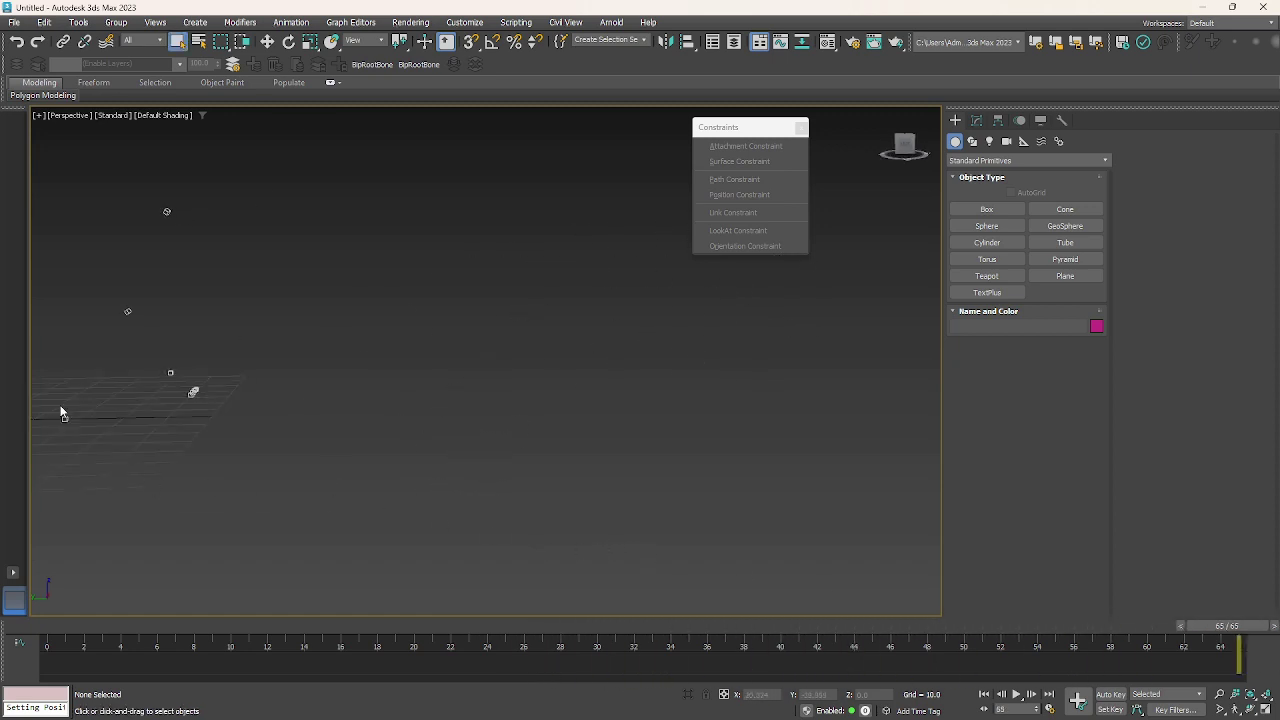
left_click(62, 418)
middle_click_drag(62, 418, 335, 468, "alt")
left_click(44, 631)
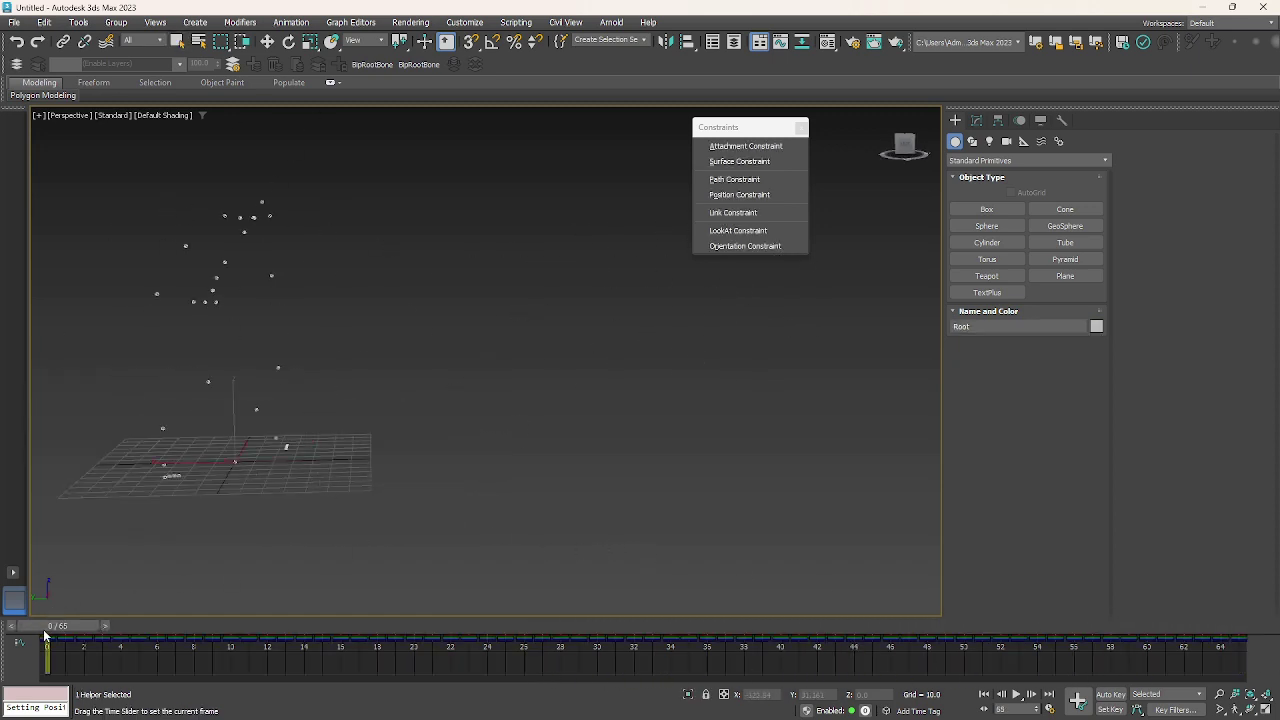
left_click_drag(44, 631, 174, 629)
key("w")
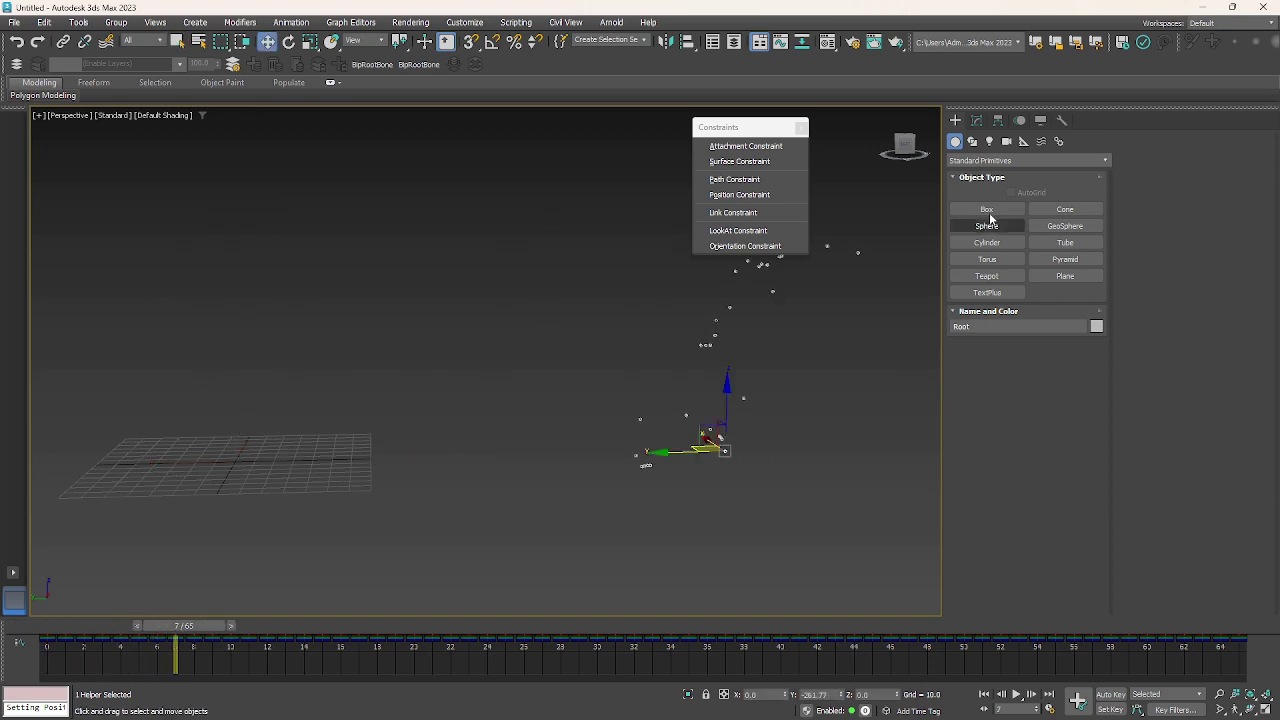
left_click(978, 121)
key("End")
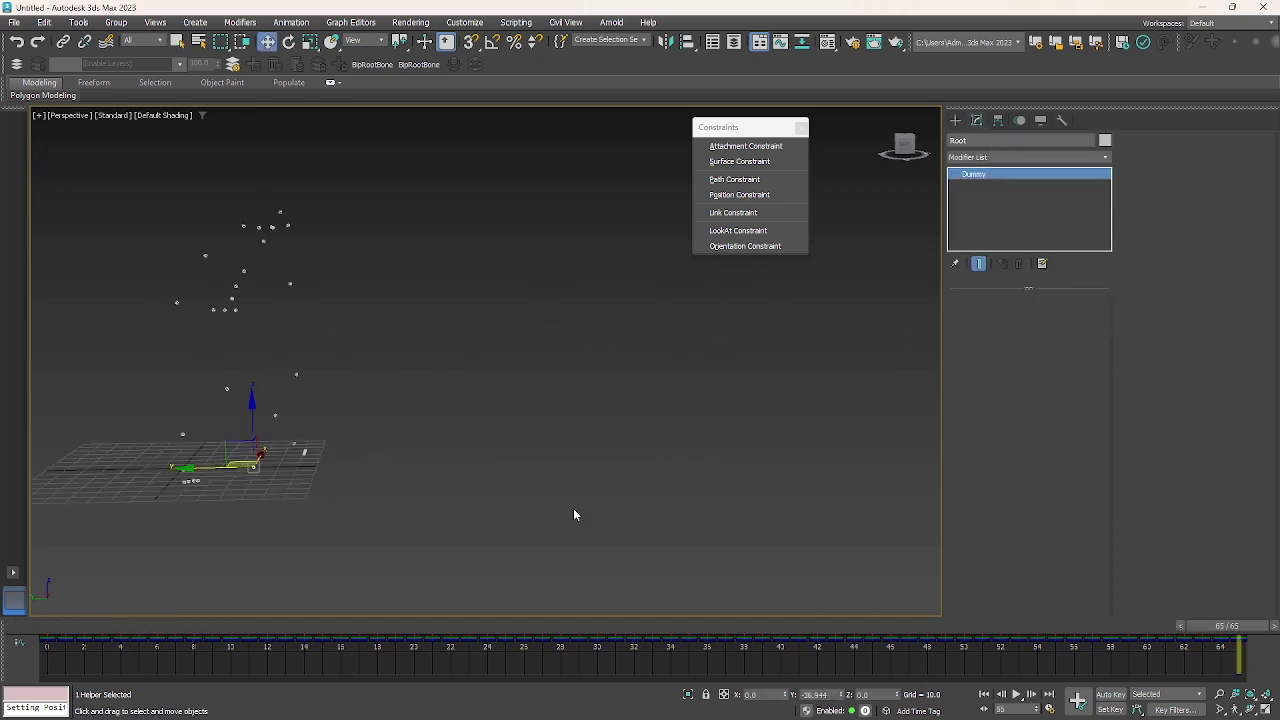
scroll(573, 514, "down", 3)
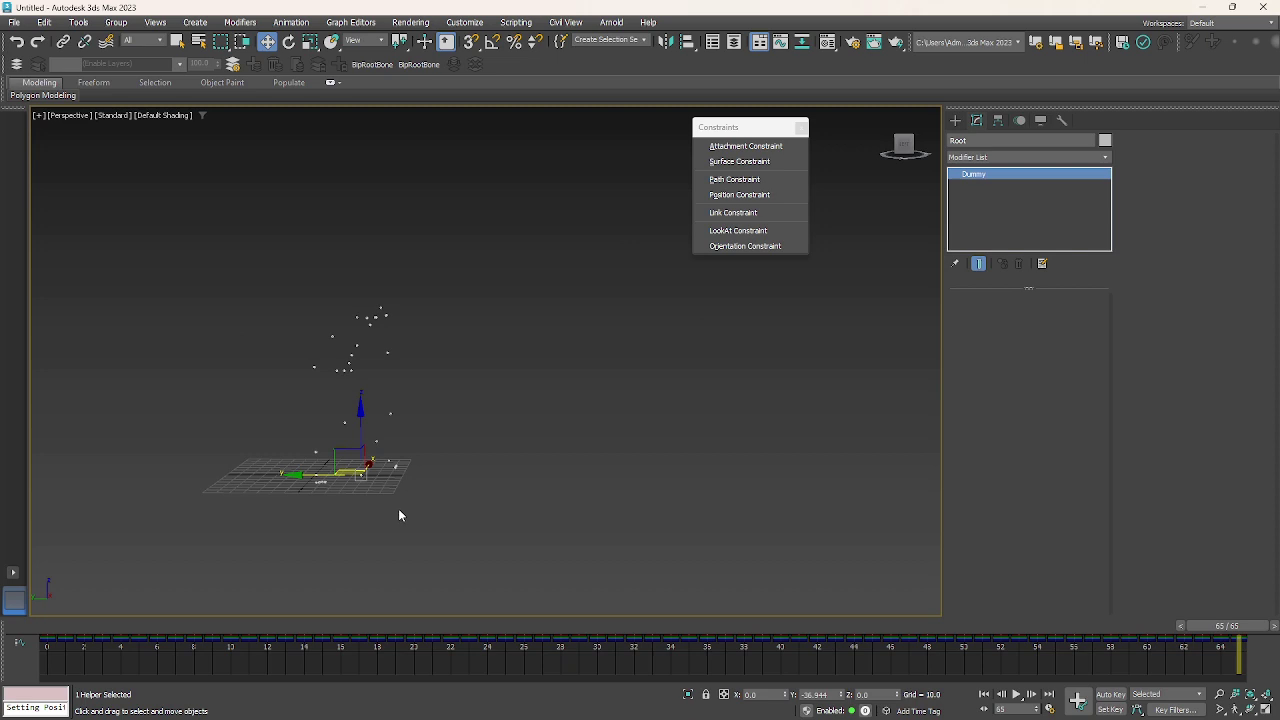